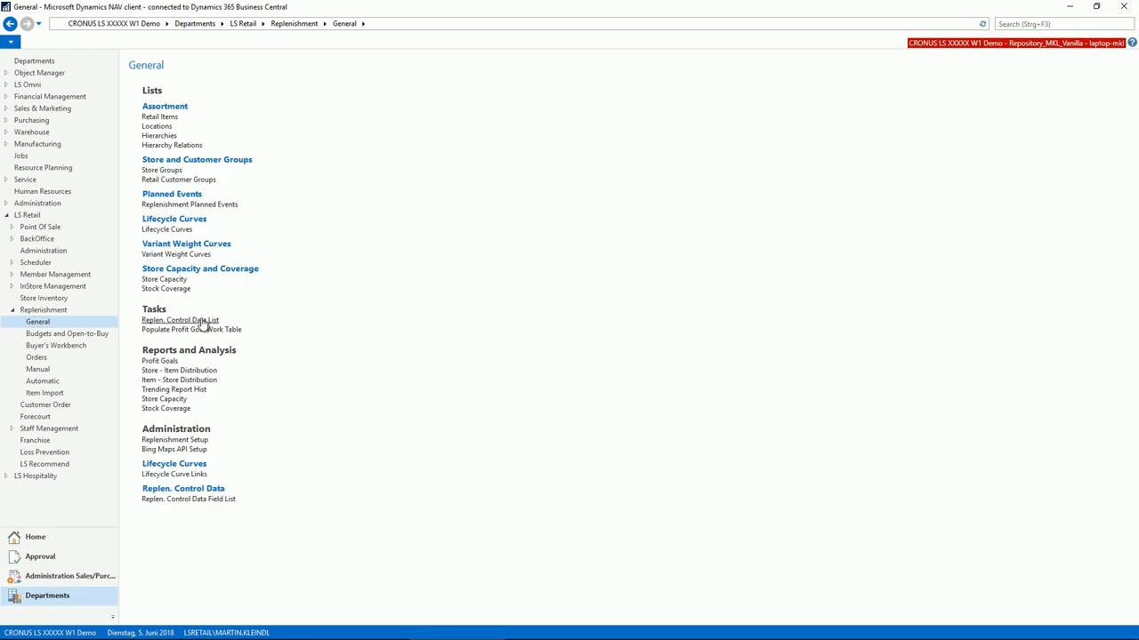
- Open the Replen. Control Data List and view the store records and distribution of item 10020, Milk 0.25 L
click(202, 321)
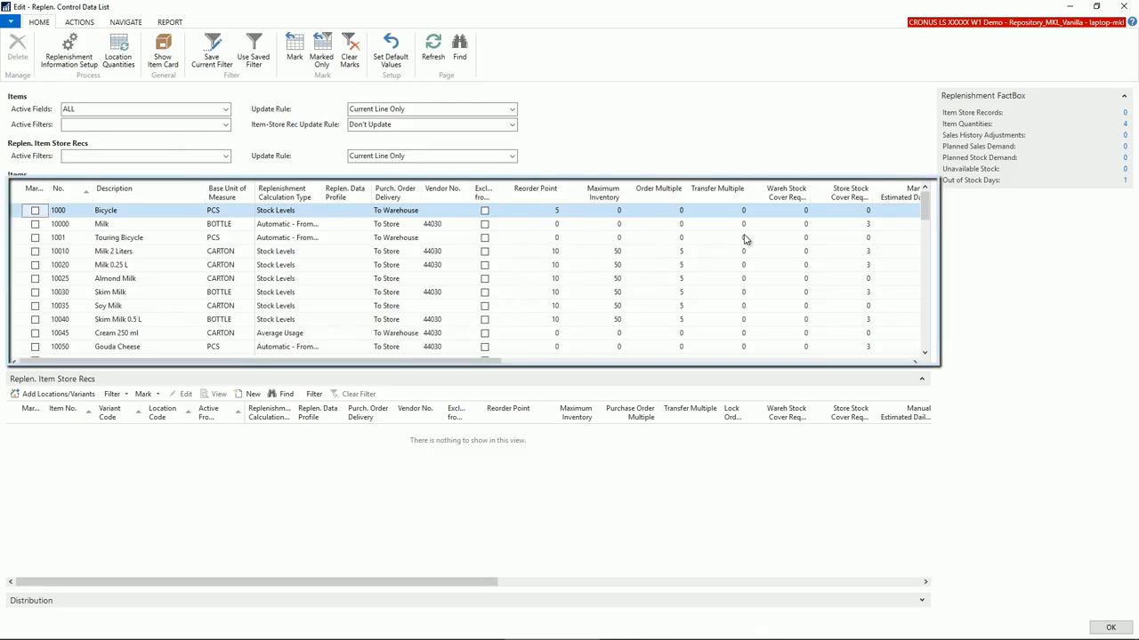
click(119, 267)
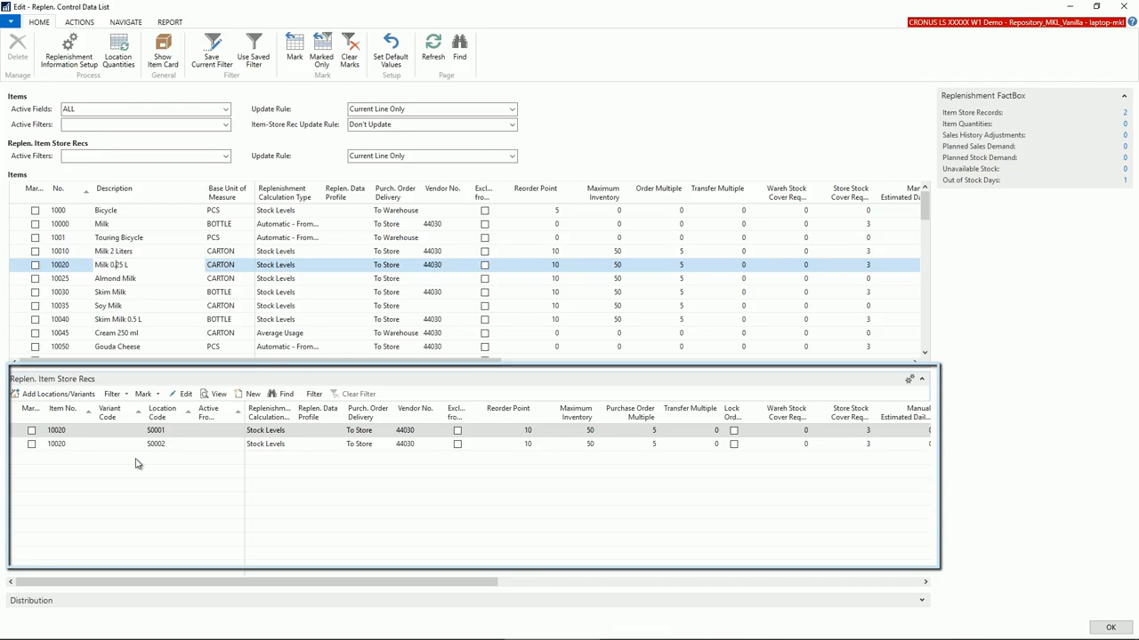
click(924, 602)
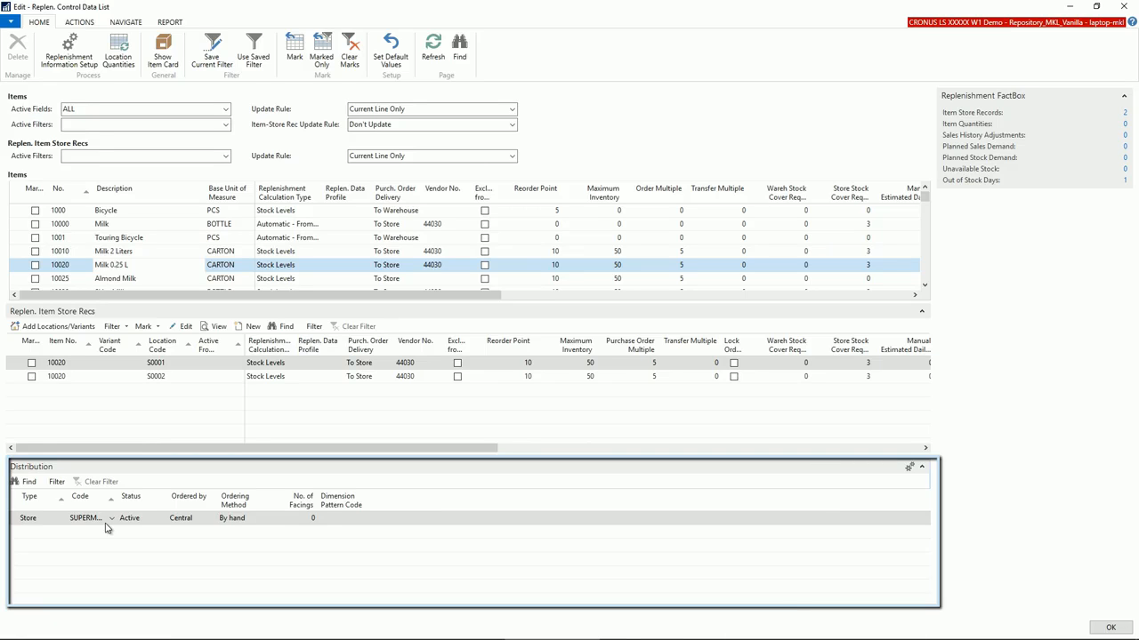
click(921, 468)
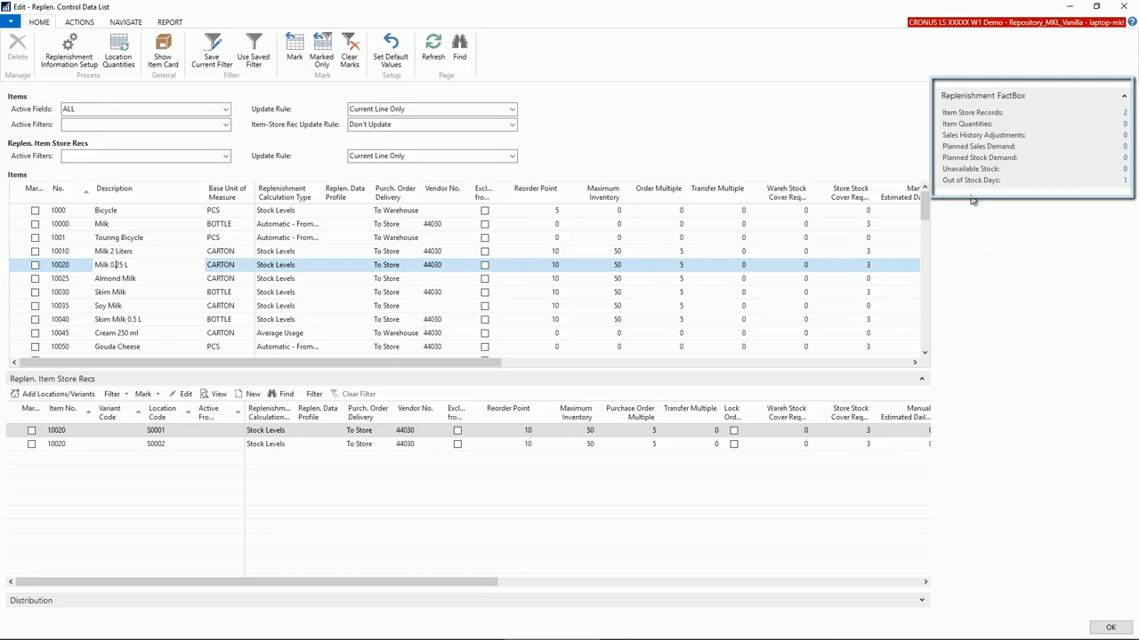
- View the out-of-stock day entries for Milk 0.25 L from the replenishment facts and return to the list
click(1125, 181)
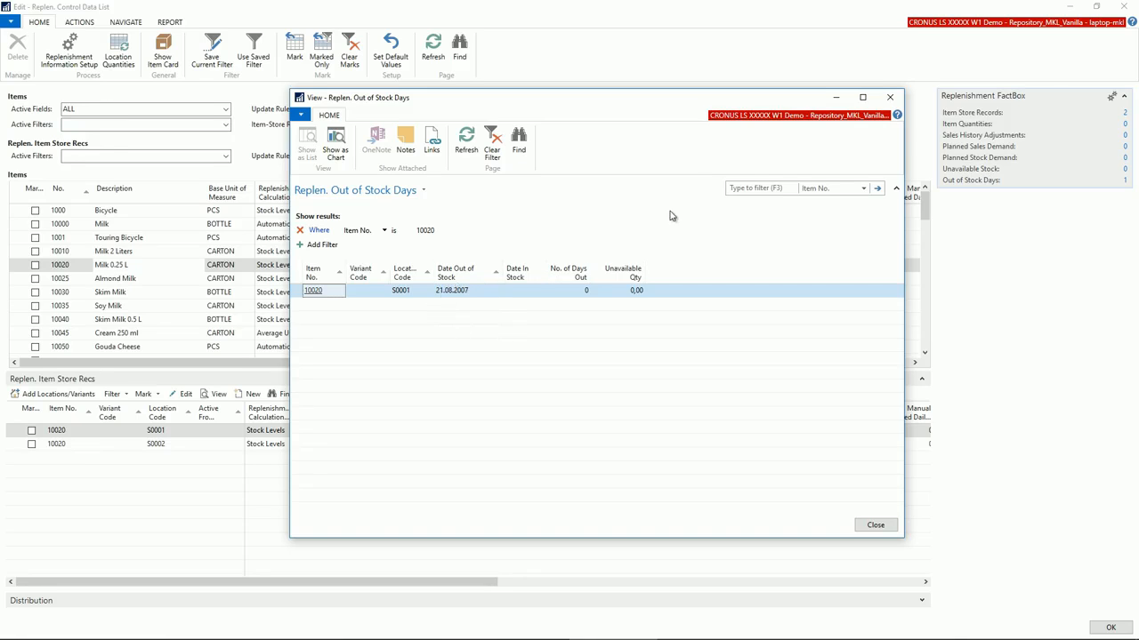
click(889, 97)
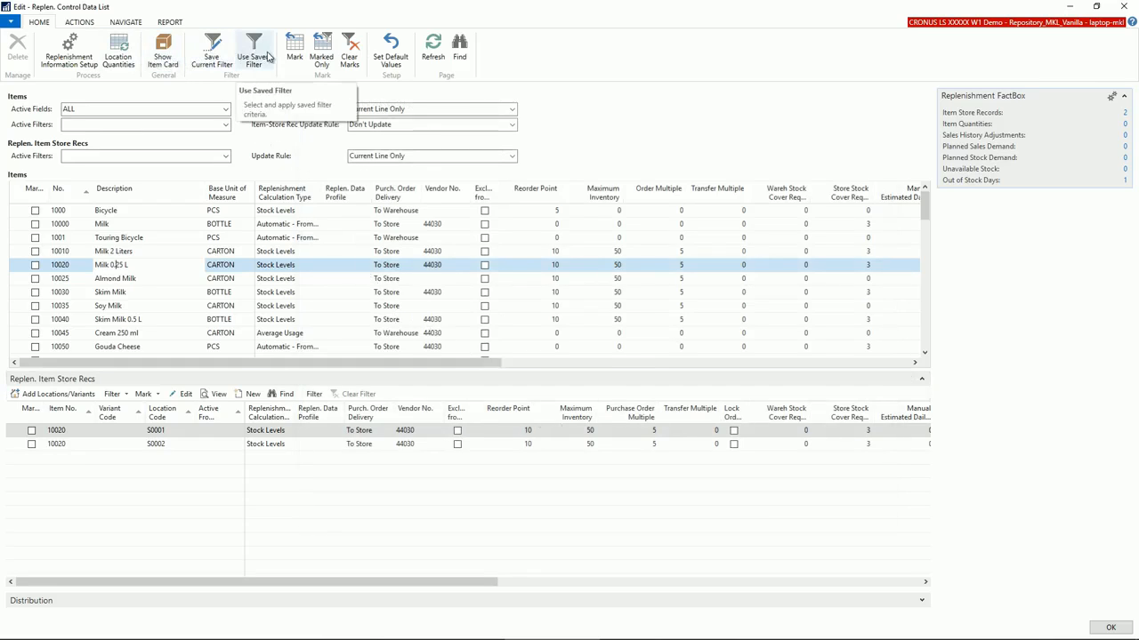
- Show the replenishment actions available for item 10045, Cream 250 ml
click(78, 23)
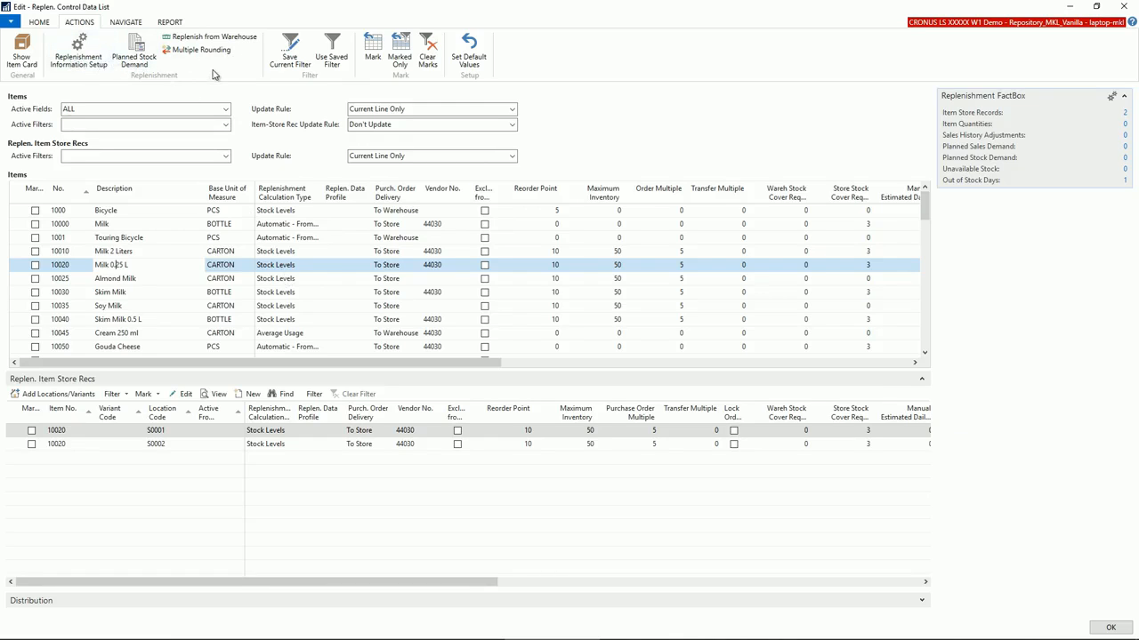
click(294, 336)
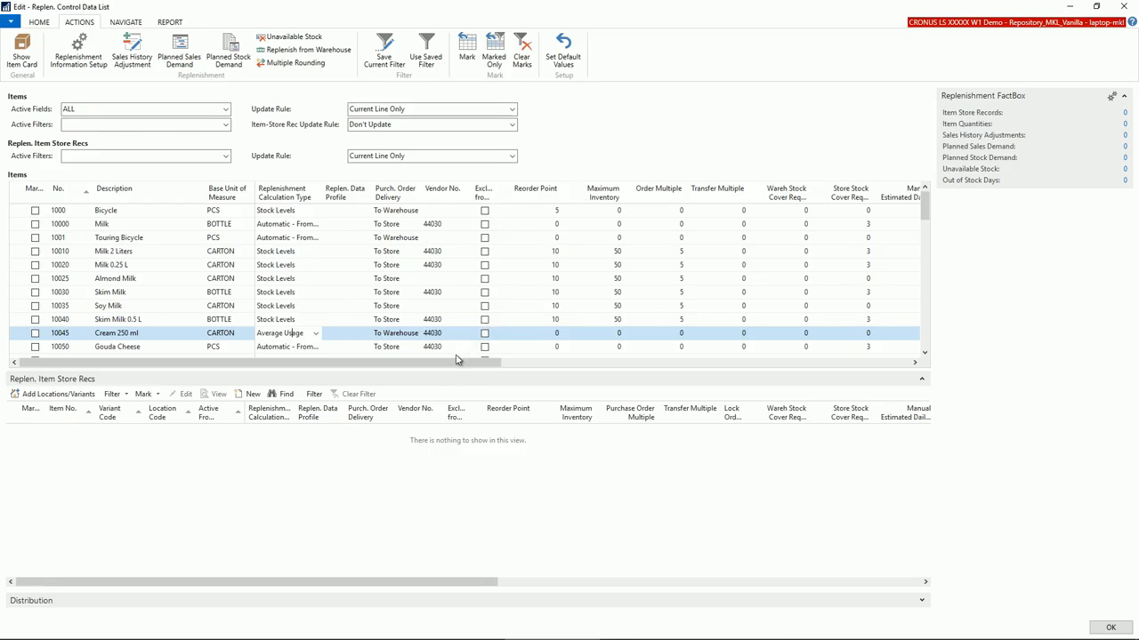
mouse_move(457, 360)
mouse_down()
mouse_move(452, 369)
mouse_move(687, 382)
mouse_move(452, 378)
mouse_up()
- Set the active fields of the items to the STOCK LEVEL view and apply its default filter
click(226, 109)
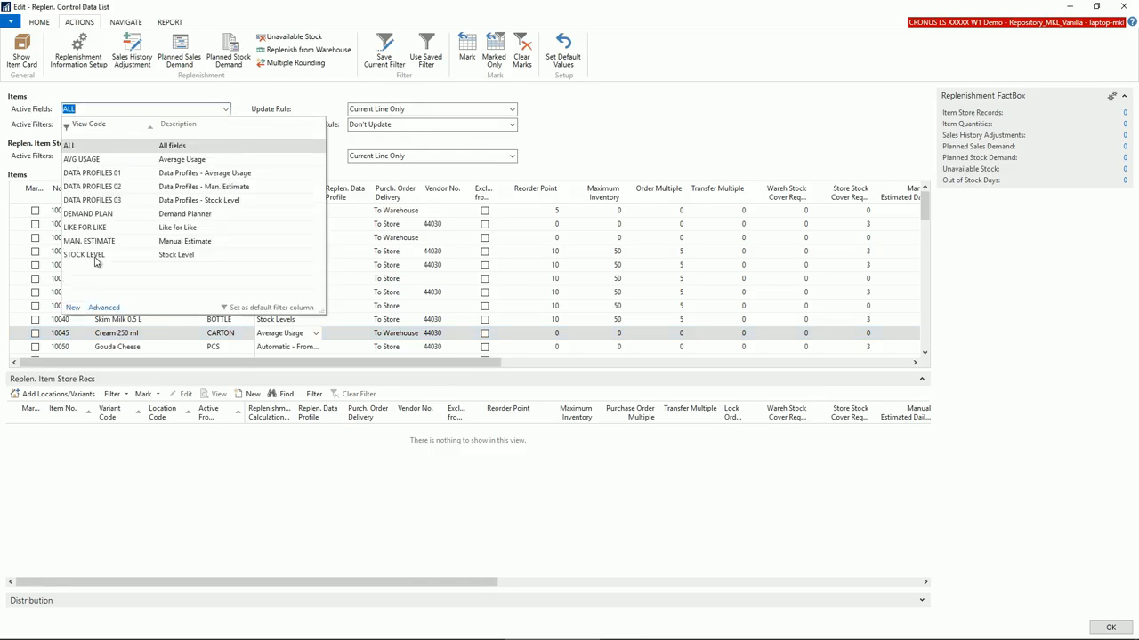
click(85, 255)
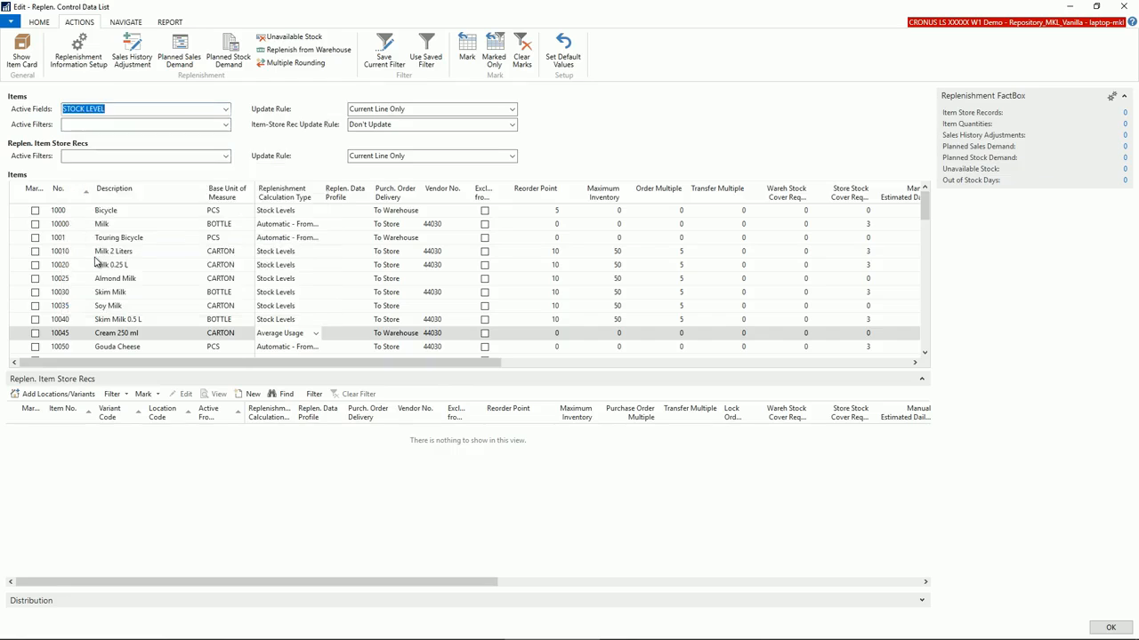
click(102, 130)
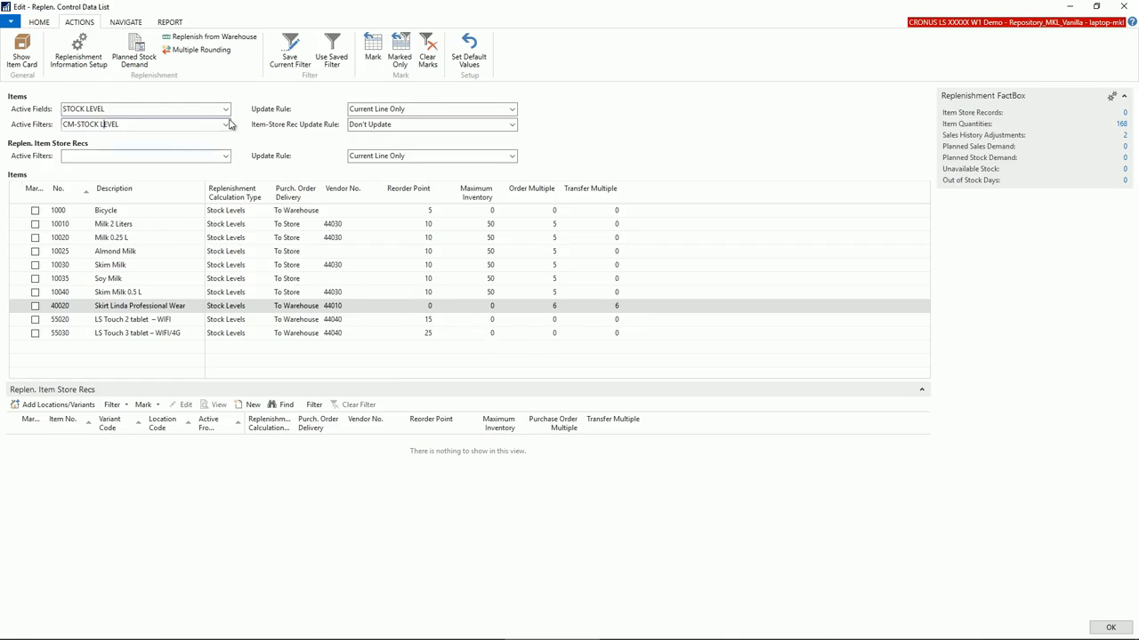
- Set the active fields of the items to the AVG USAGE view and apply its default filter
click(226, 109)
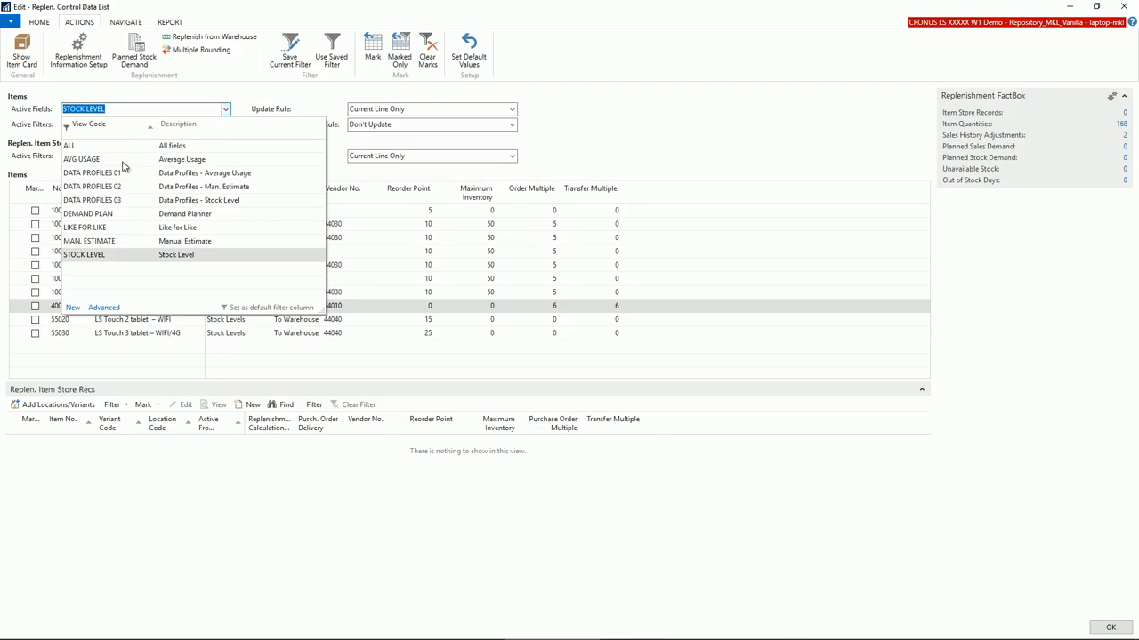
click(123, 161)
click(152, 123)
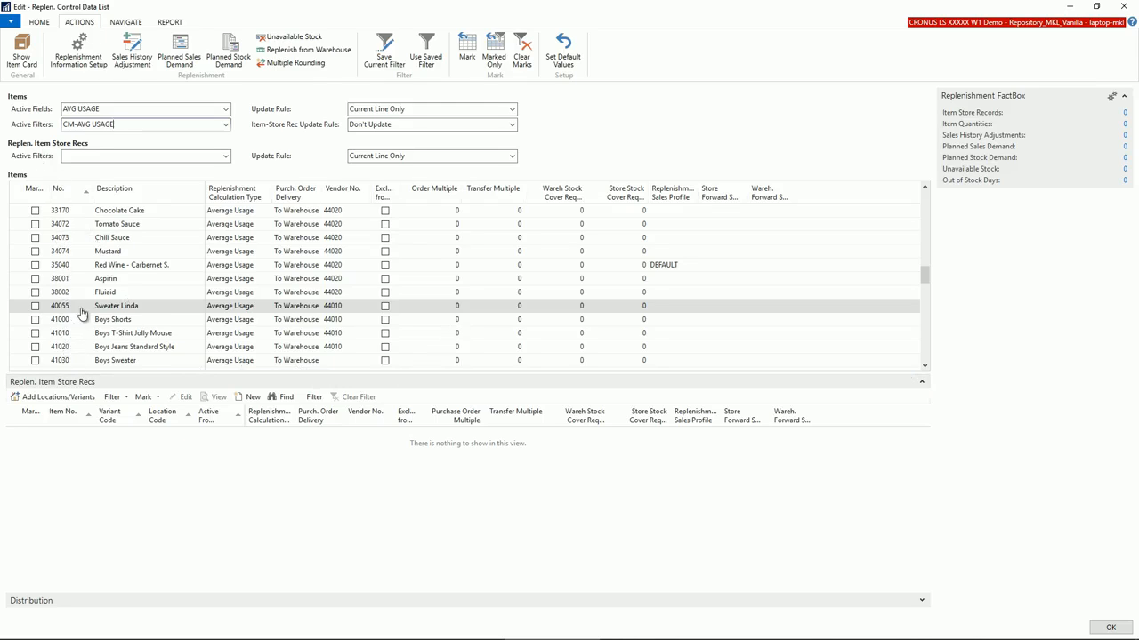
- Browse the average usage items from the start of the list, selecting Onion and Mushroom to inspect their fields
click(104, 236)
scroll(105, 236, up, 10)
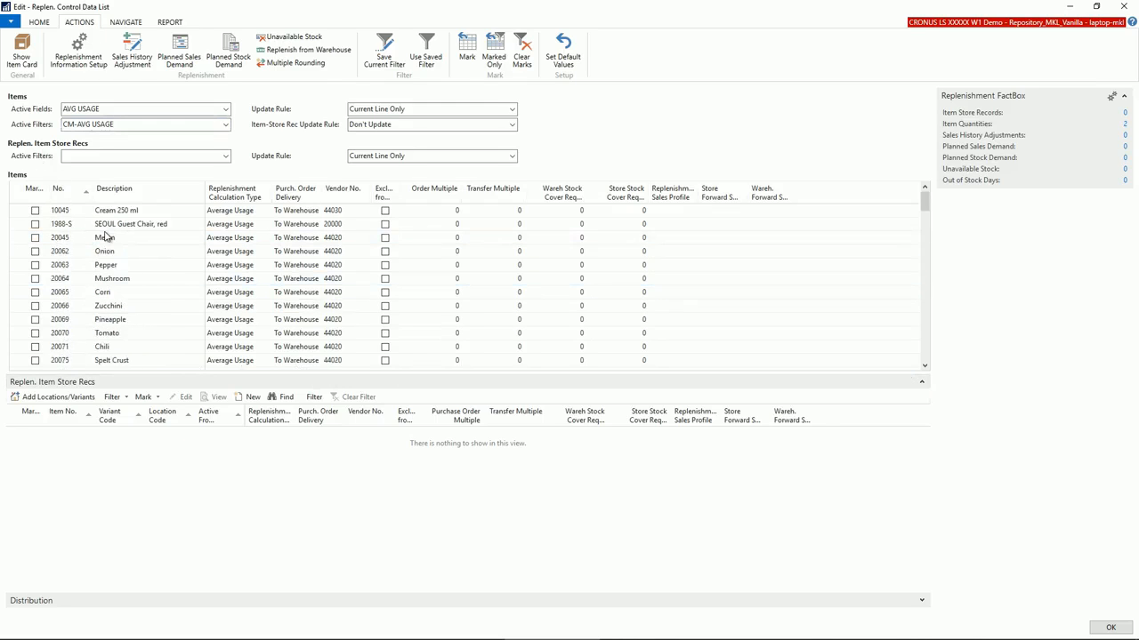
click(107, 252)
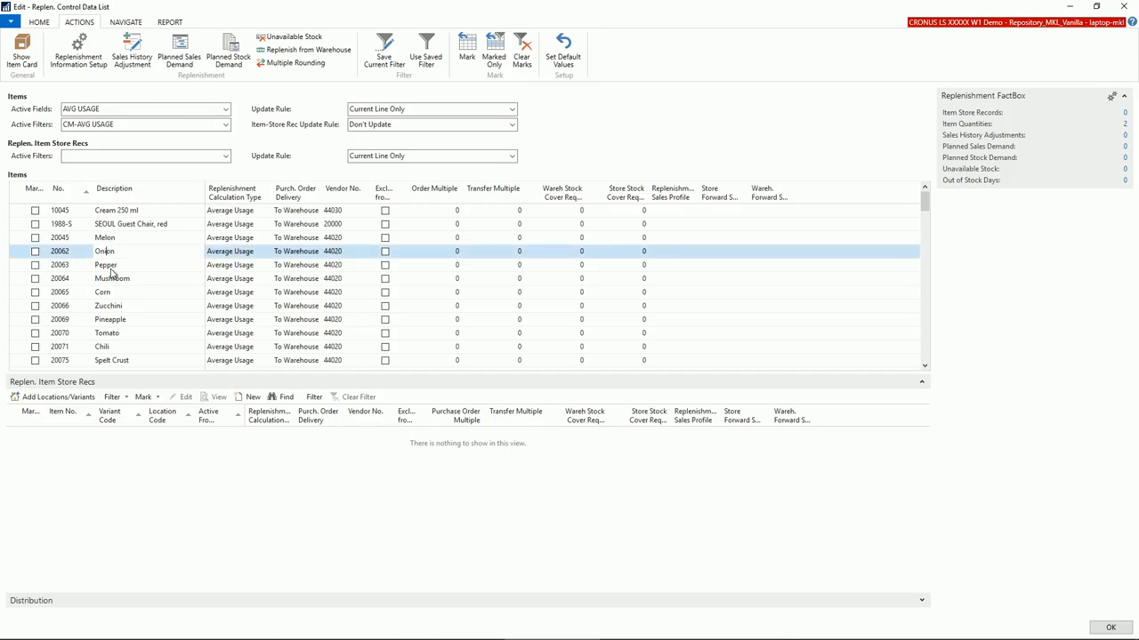
click(110, 277)
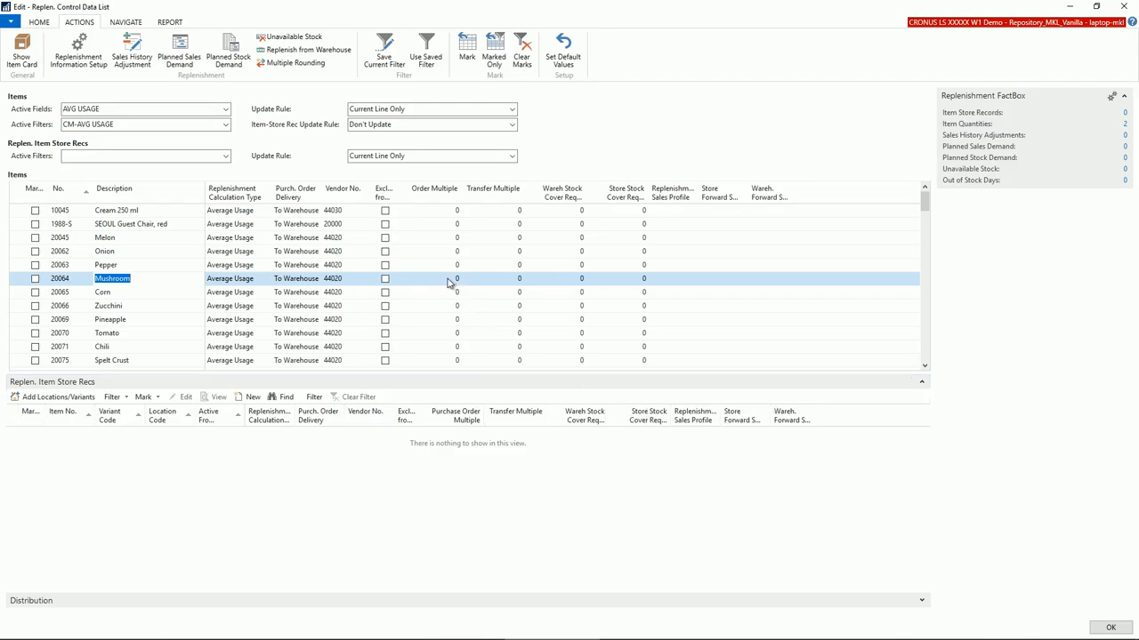
- Examine the visible fields and default filter in the AVG USAGE entry of the Replen. Control Data Field List
click(225, 108)
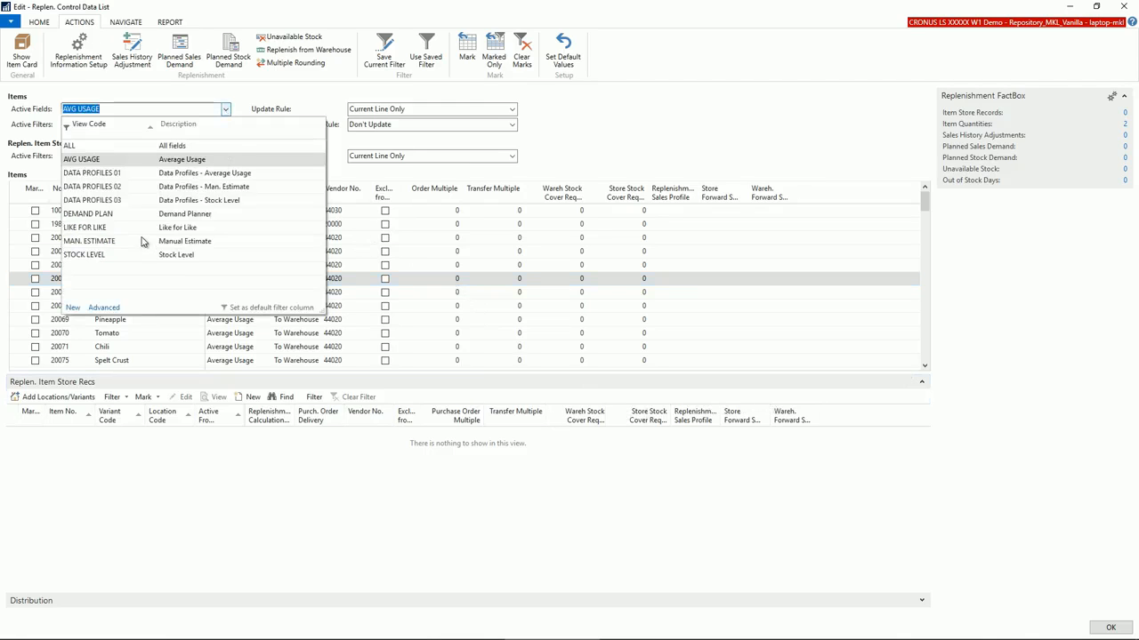
click(104, 308)
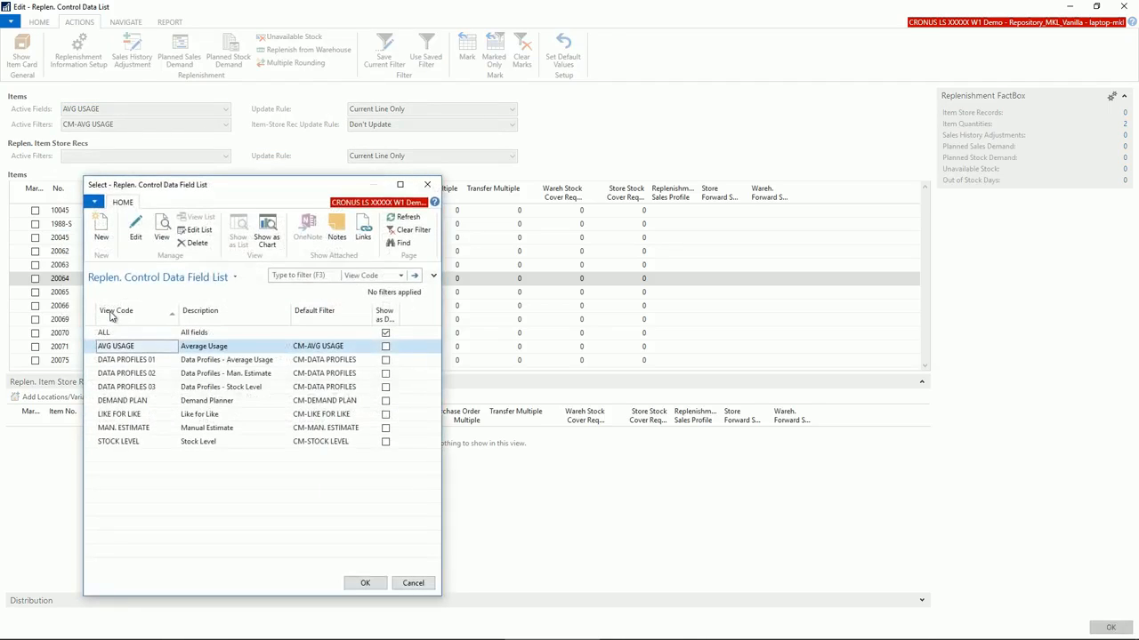
click(135, 229)
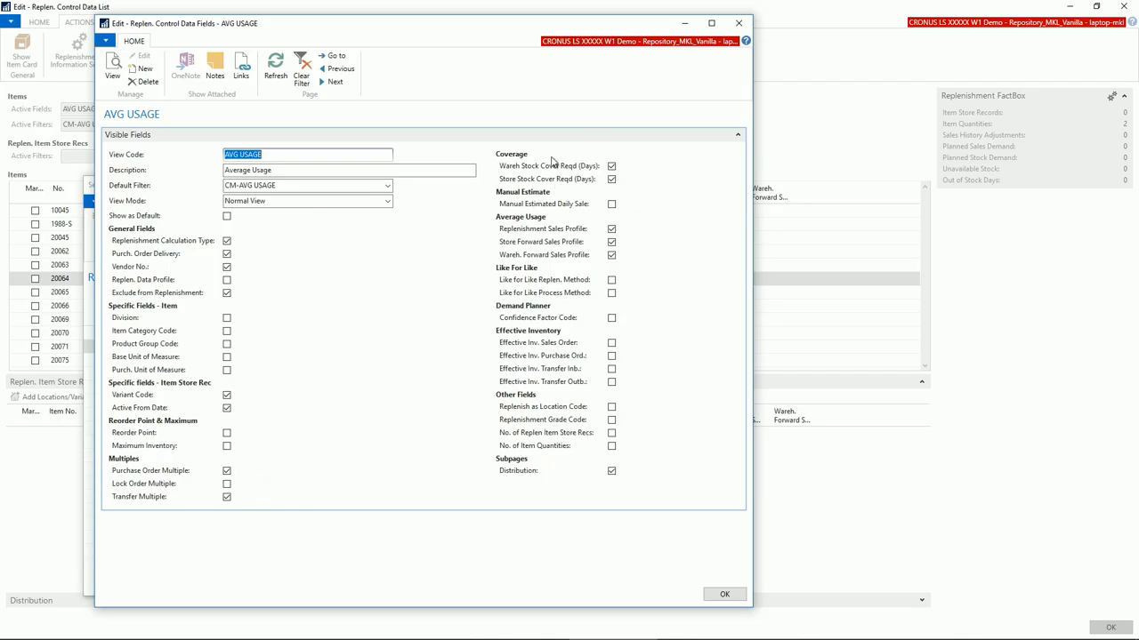
click(739, 23)
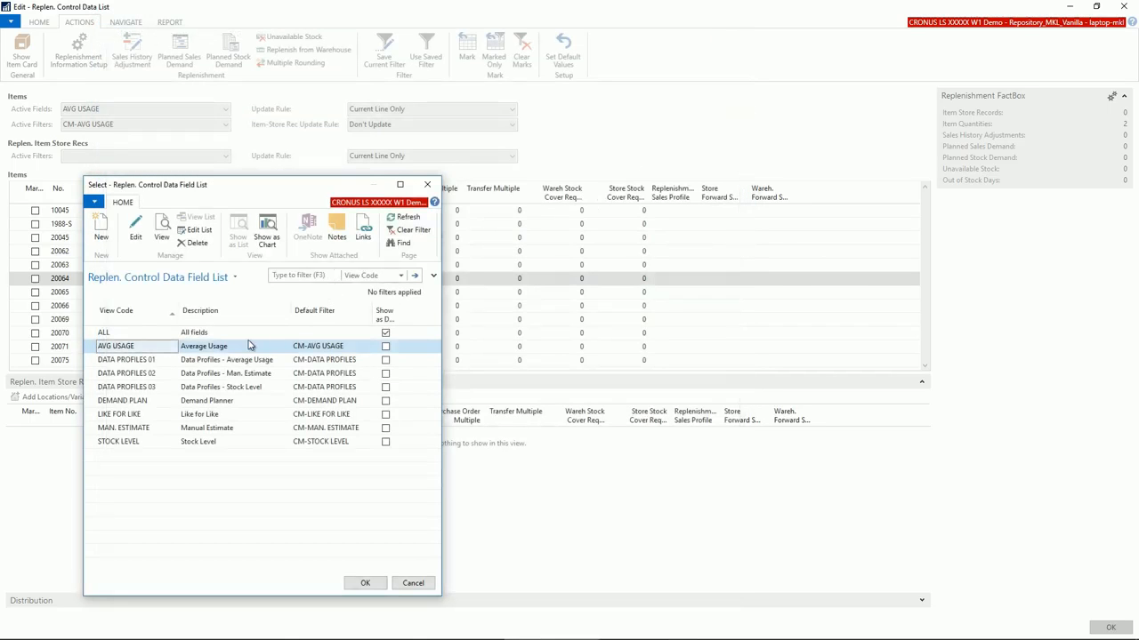
- Examine the visible fields in the STOCK LEVEL view's setup, then return to the control data list without changing the active view
click(142, 442)
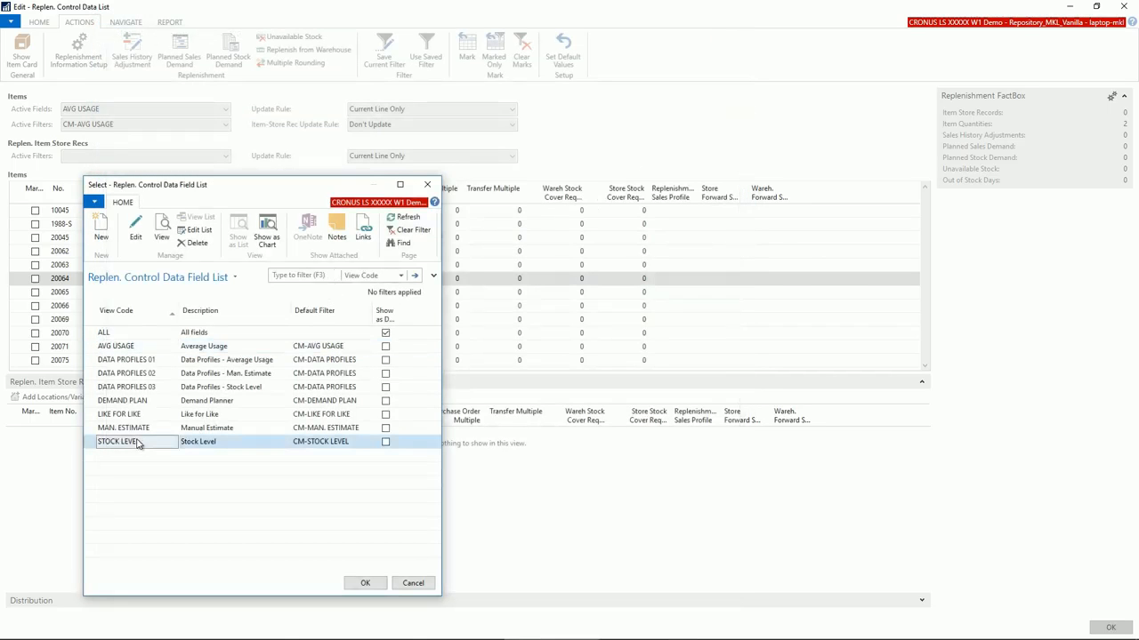
click(135, 231)
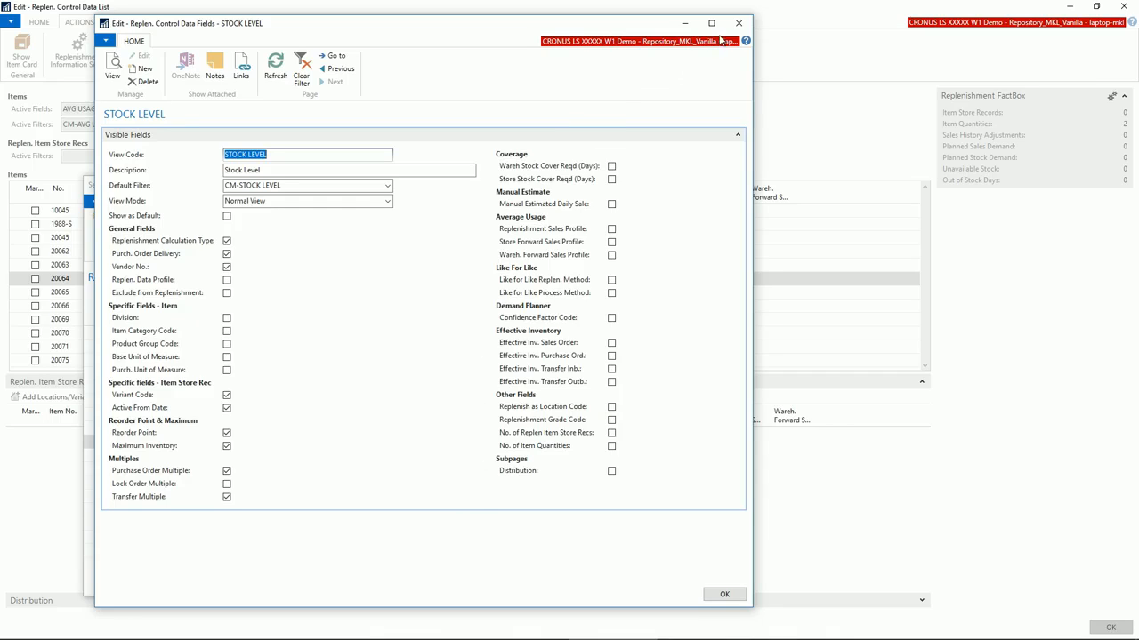
click(738, 23)
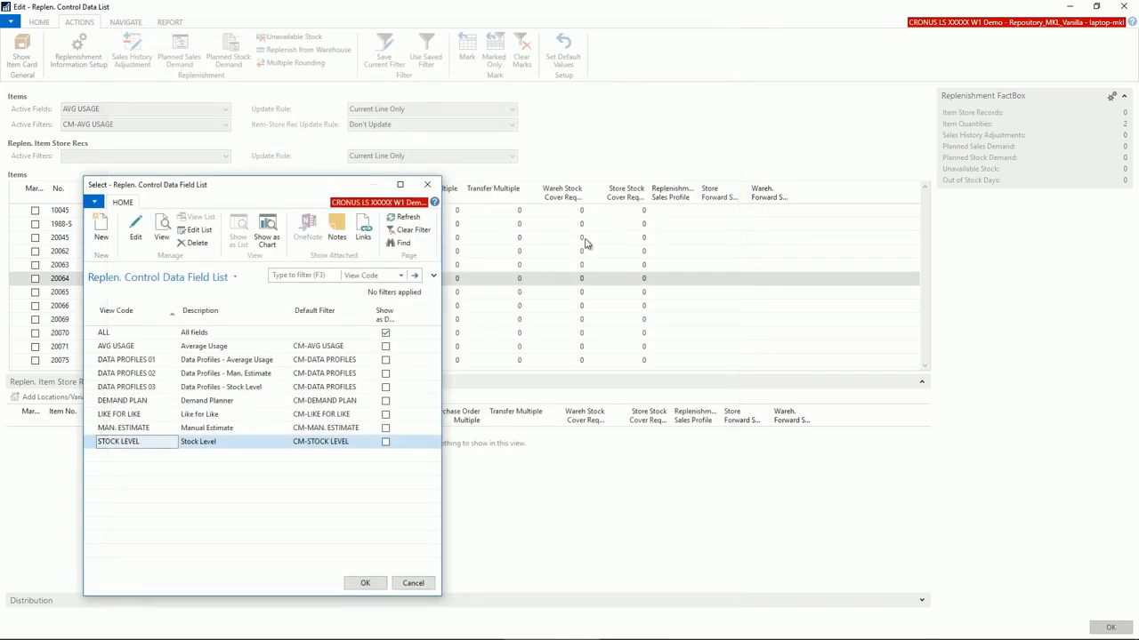
click(428, 184)
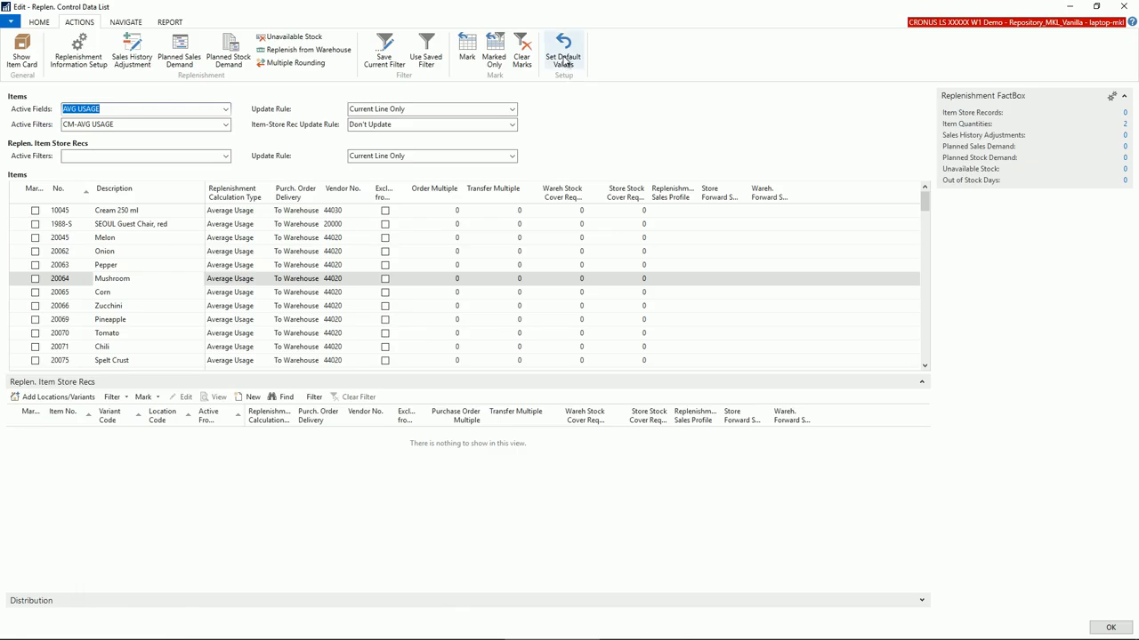
click(225, 110)
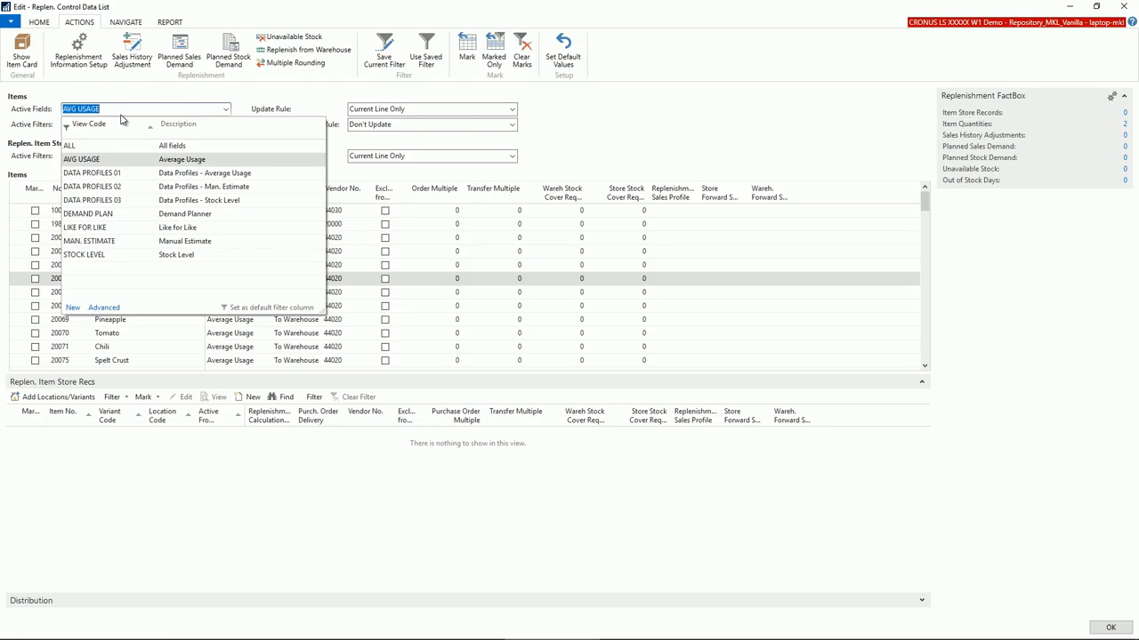
click(573, 128)
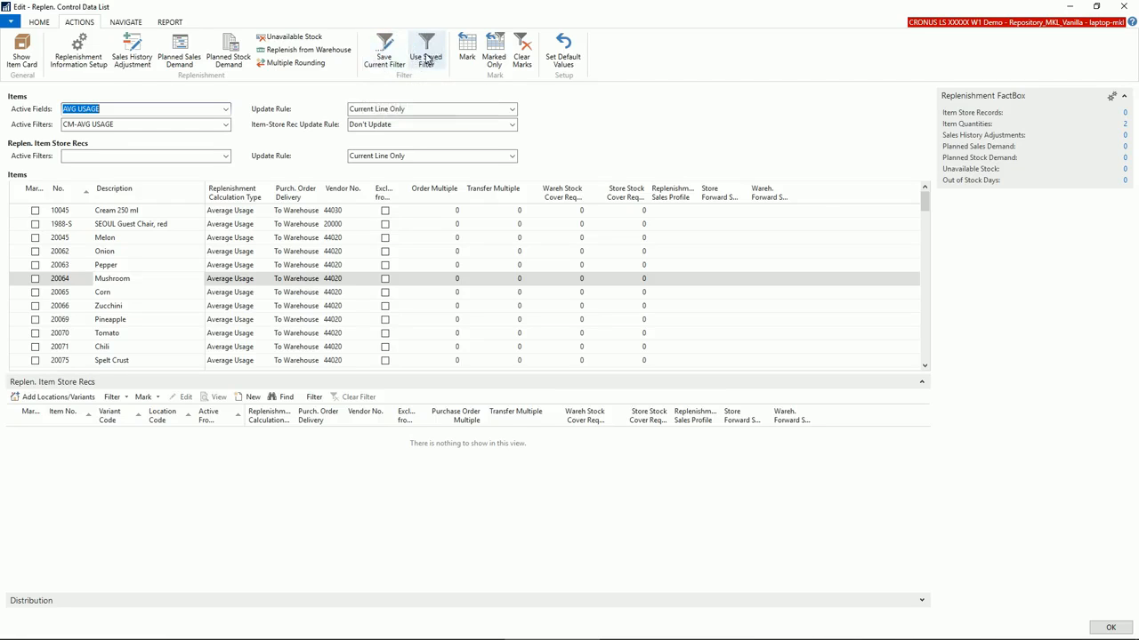
- Clear the CM-AVG USAGE active filter from the items
click(118, 124)
drag(117, 124, 60, 125)
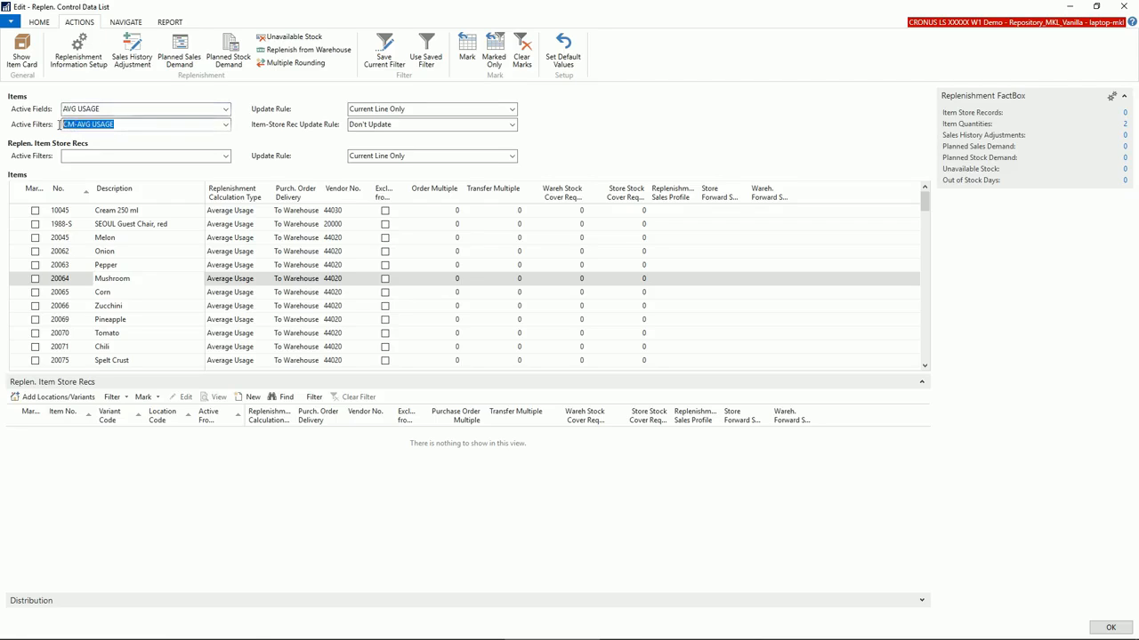
key(Delete)
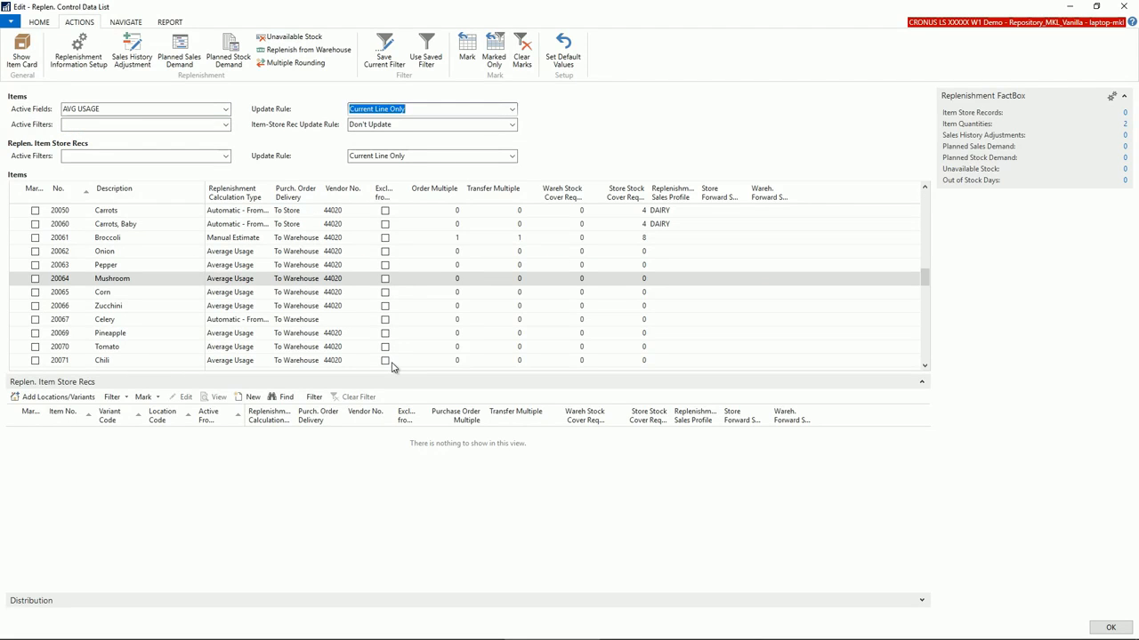
- Filter the items to vendor number 44020, using the value in the Onion row
click(337, 253)
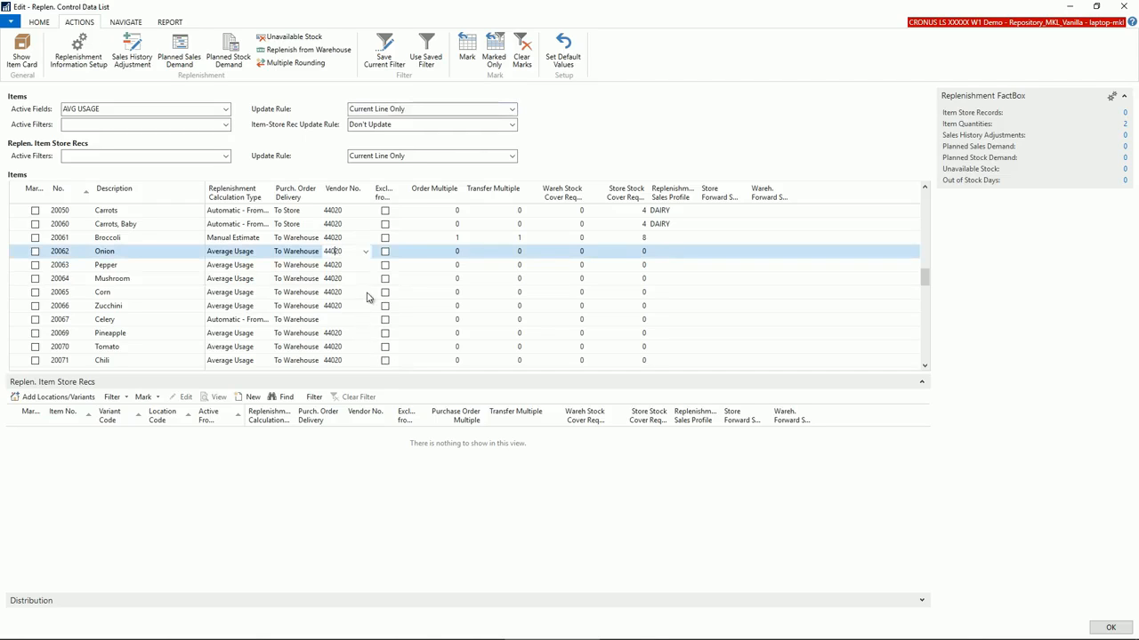
right_click(334, 250)
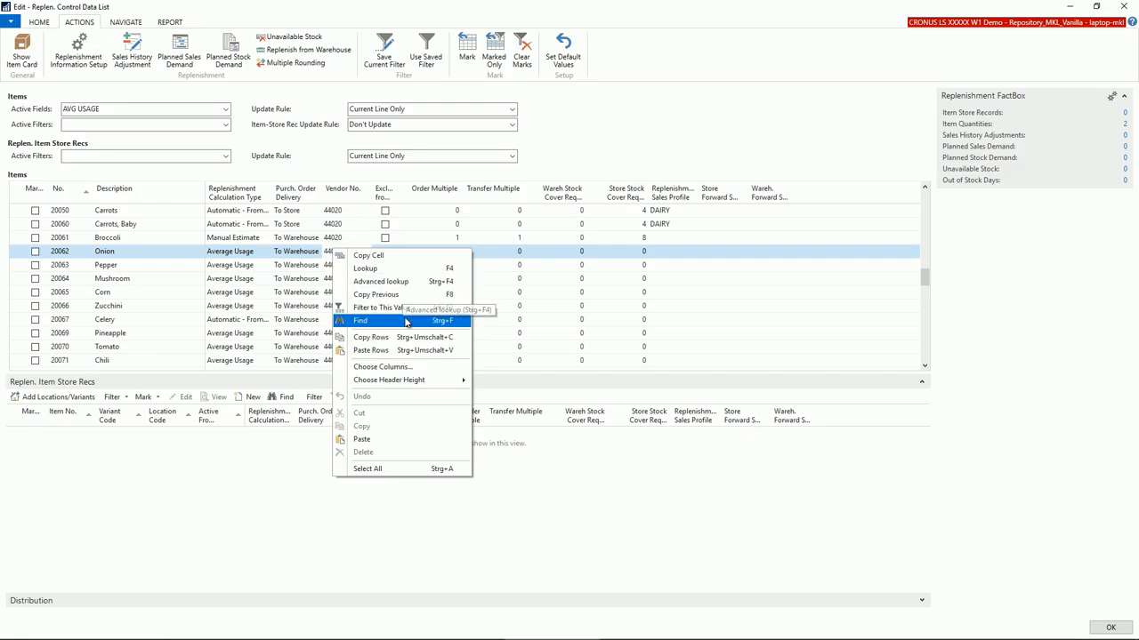
click(405, 307)
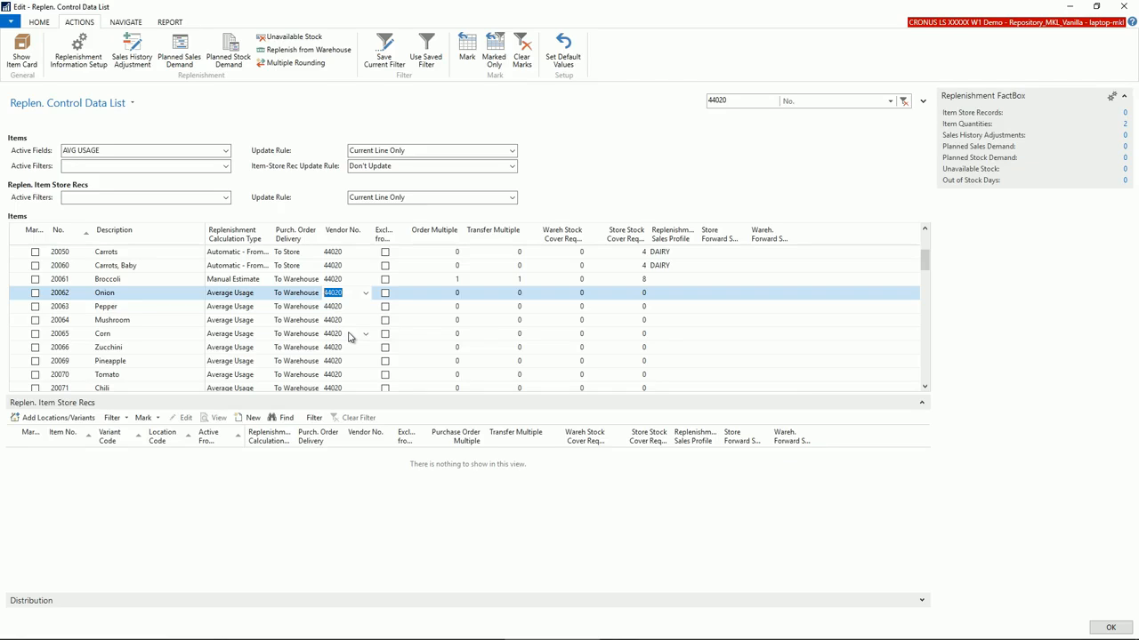
- Save the current item filter with the code VE-44020 and the description "Vendor filter: 44020"
click(385, 49)
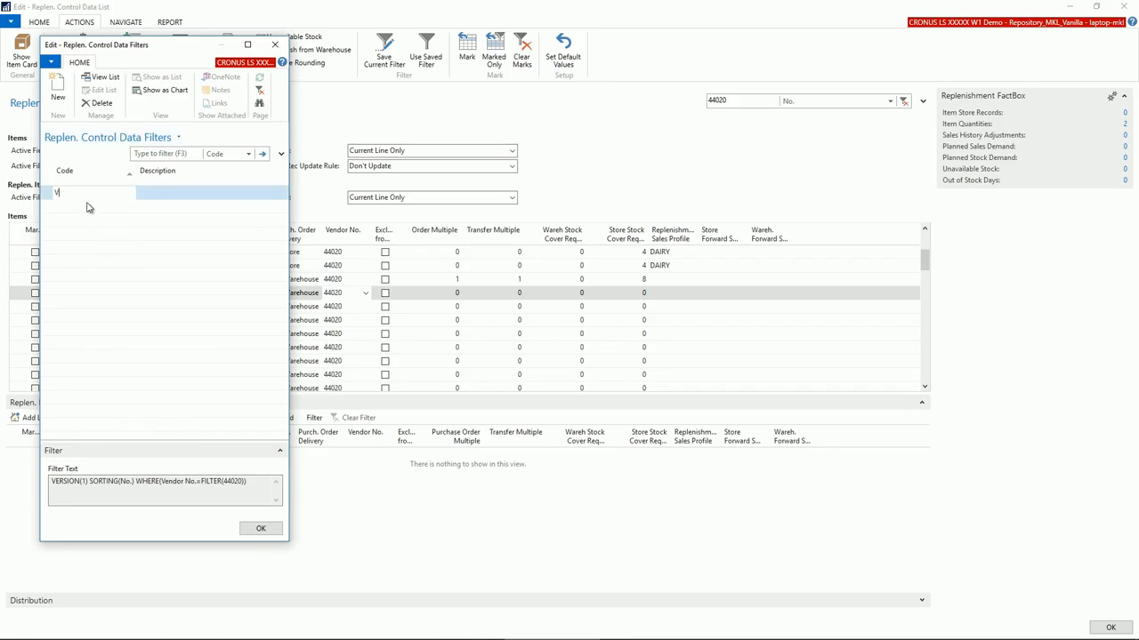
text(VE-44020)
key(Tab)
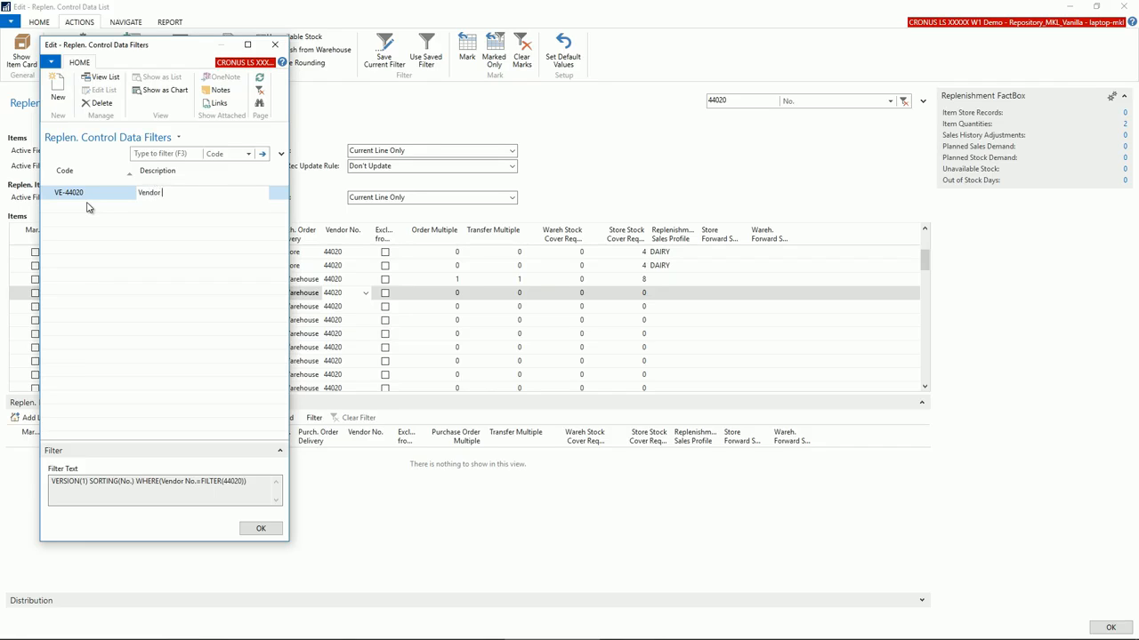
text(Vendor filter: 44020)
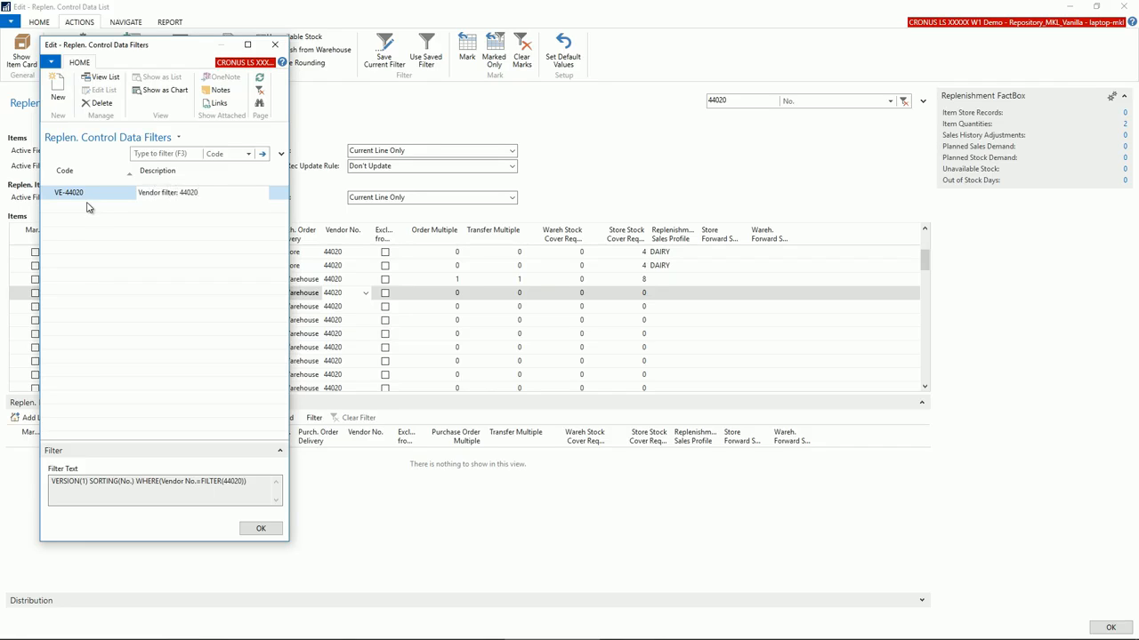
click(260, 528)
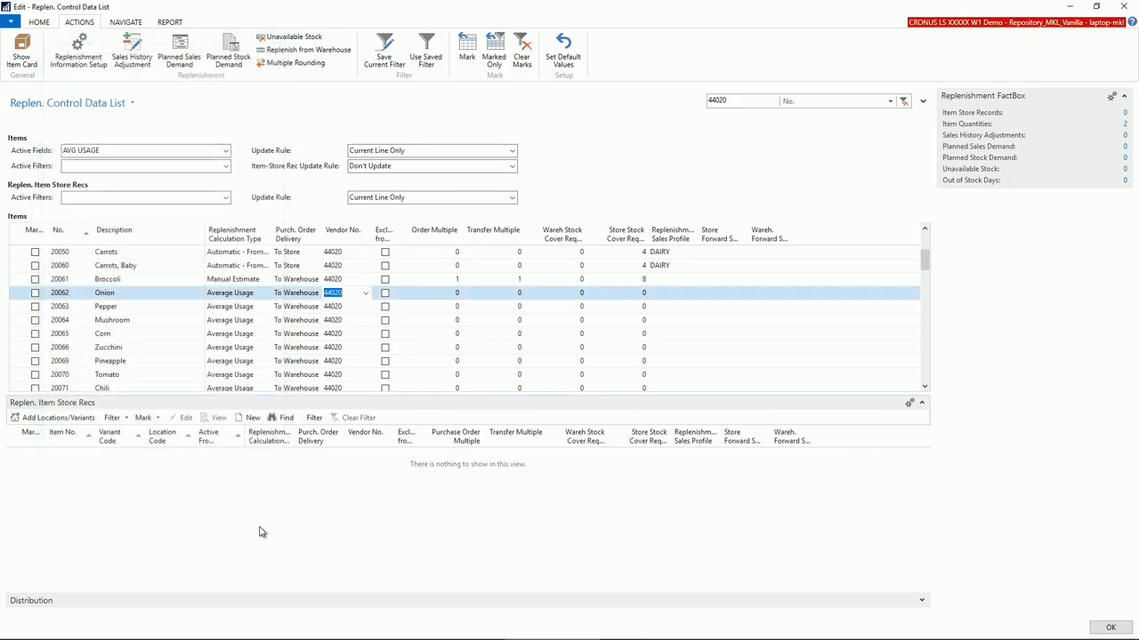
- Apply the saved vendor filter VE-10000 to the items and switch it to VE-44020
click(225, 168)
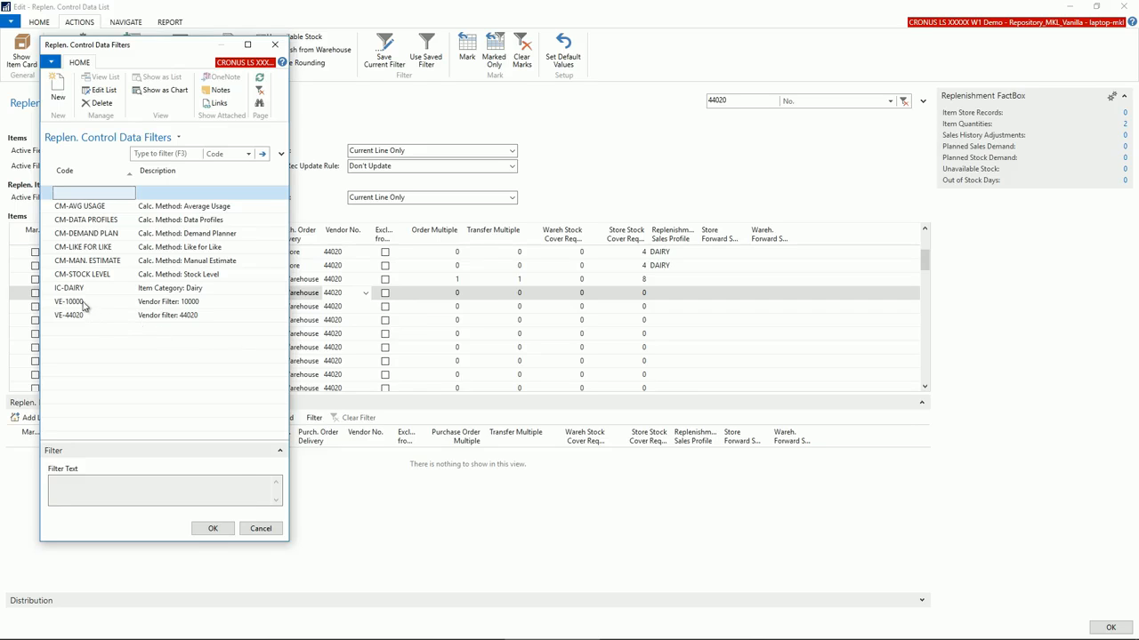
click(89, 303)
click(211, 530)
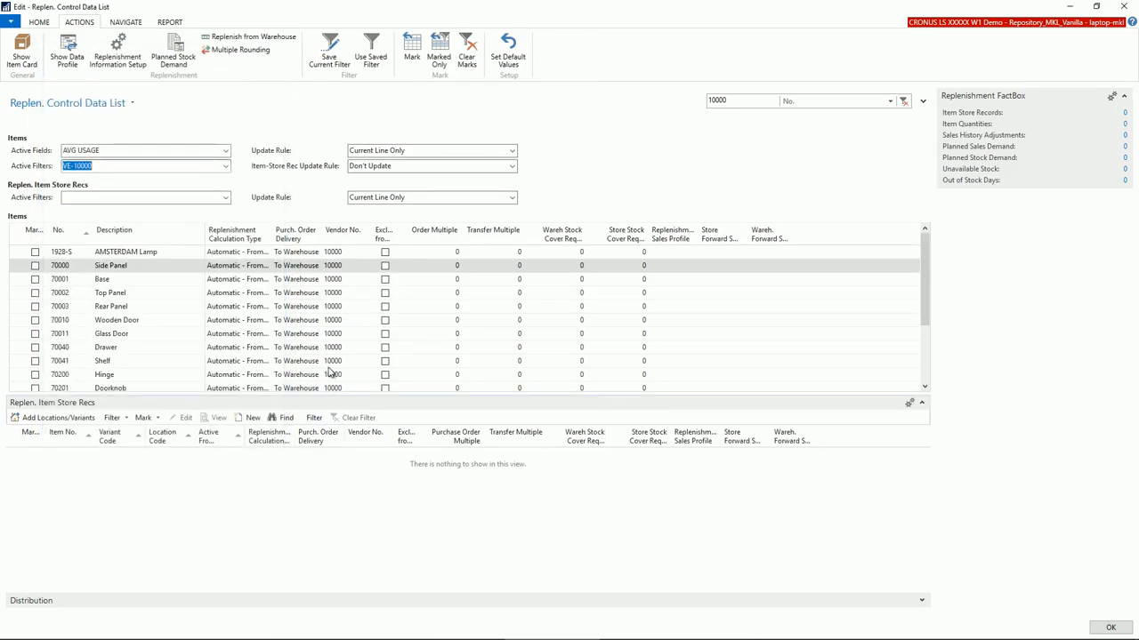
click(225, 167)
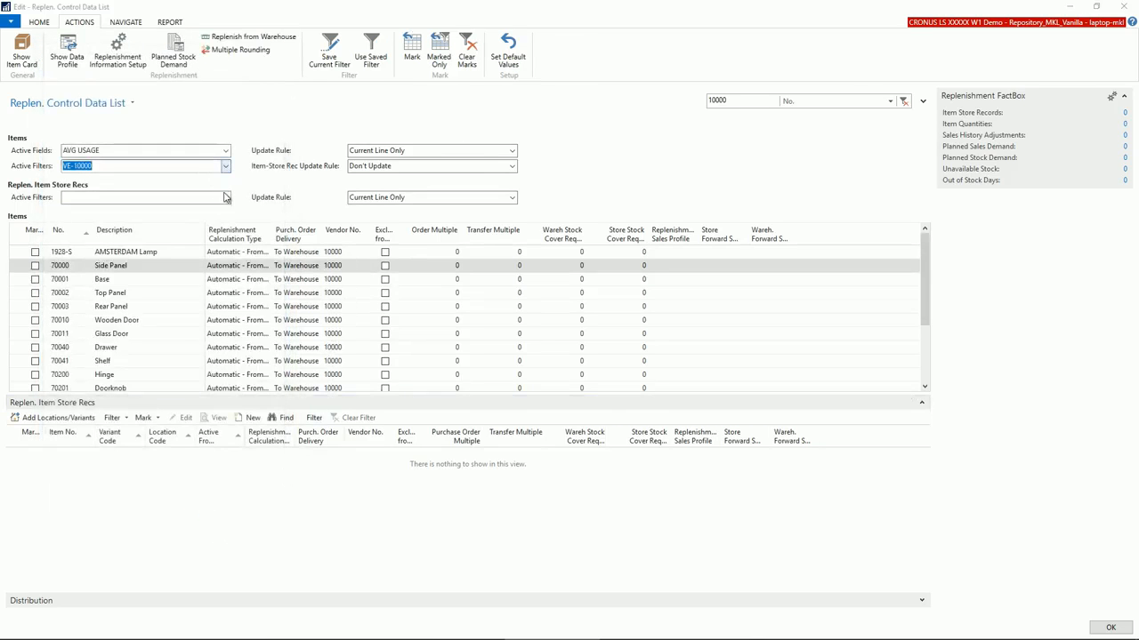
click(81, 317)
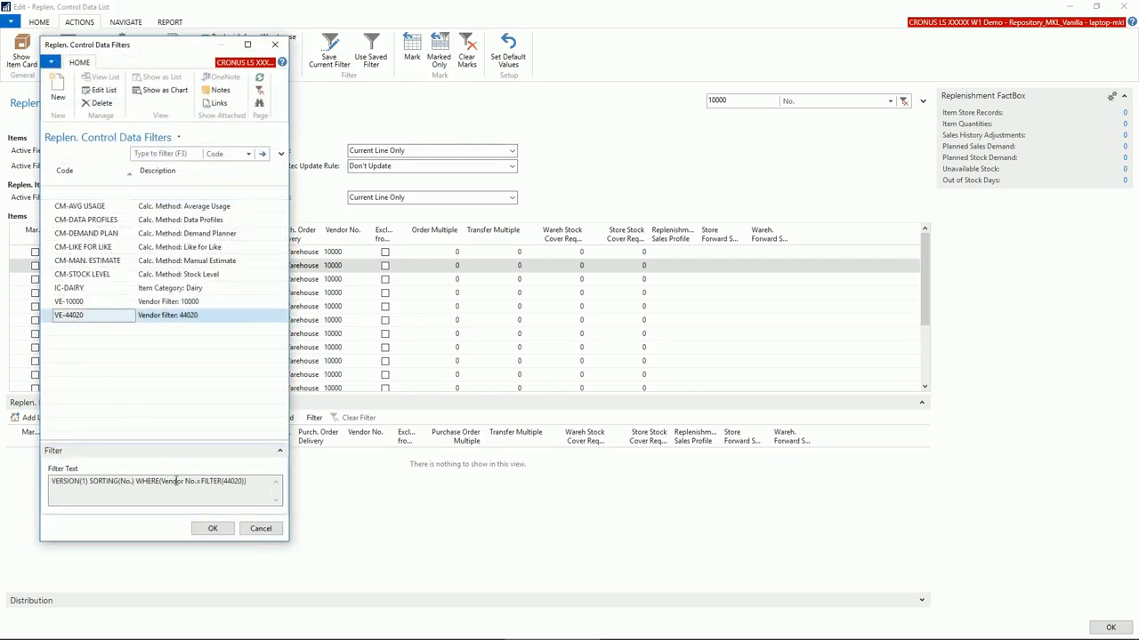
click(211, 530)
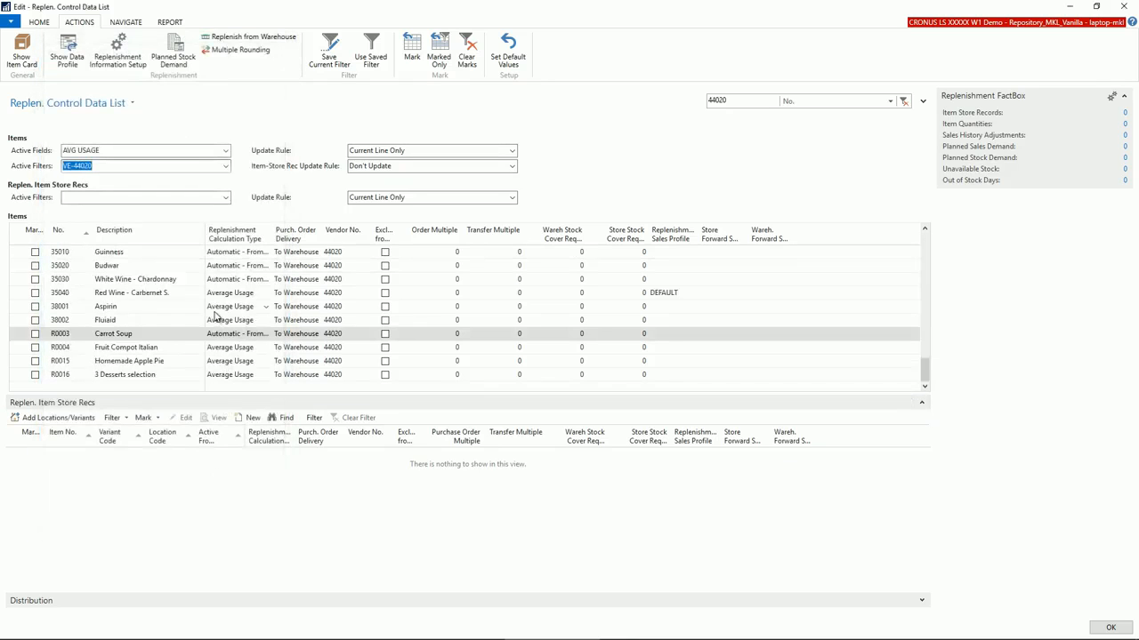
- Switch the items' active fields to STOCK LEVEL and examine the default filters in the advanced list of field views
click(226, 151)
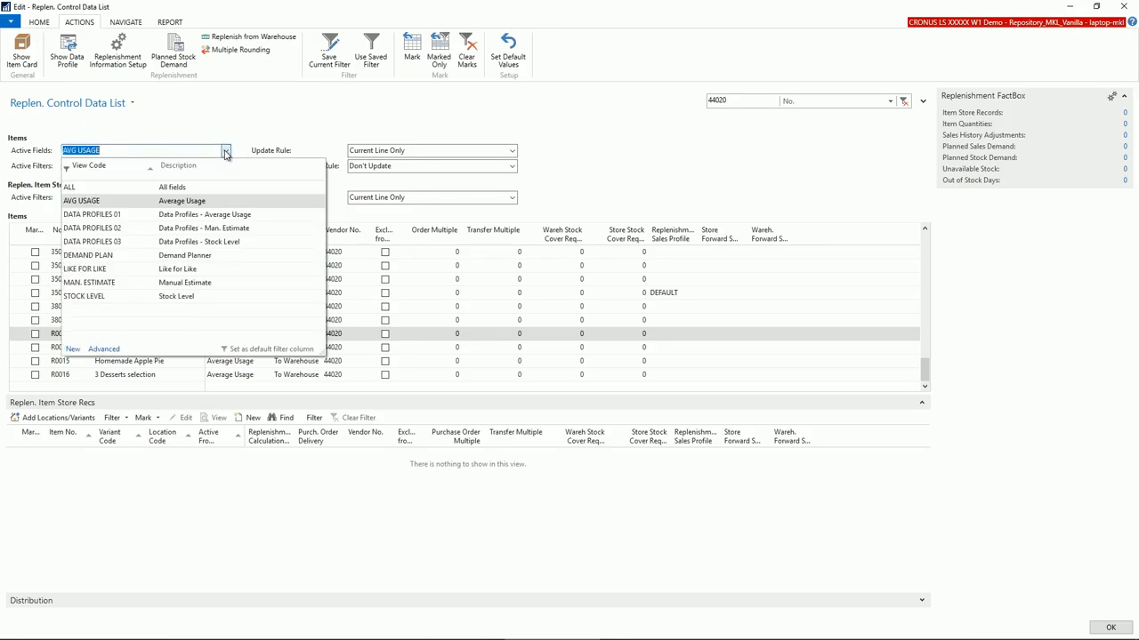
click(83, 297)
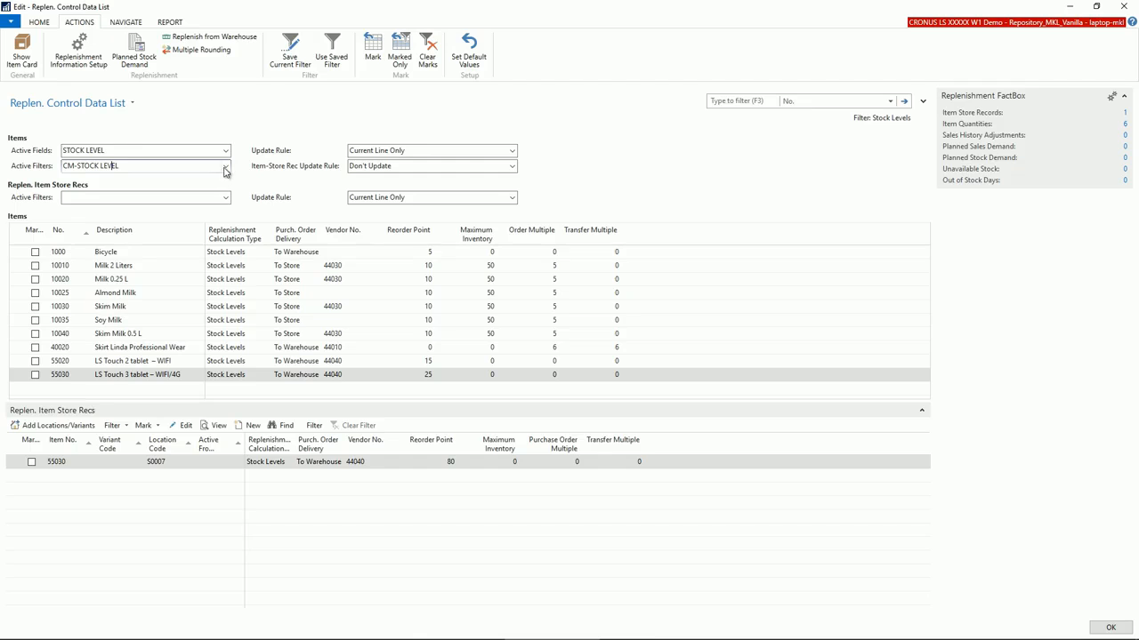
click(226, 151)
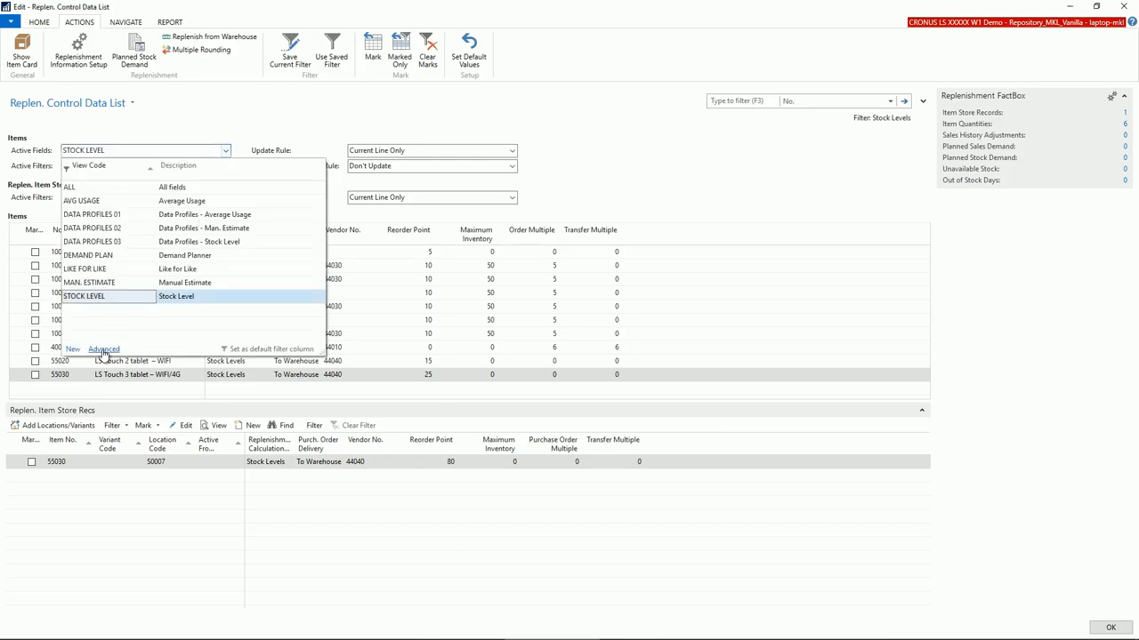
click(103, 349)
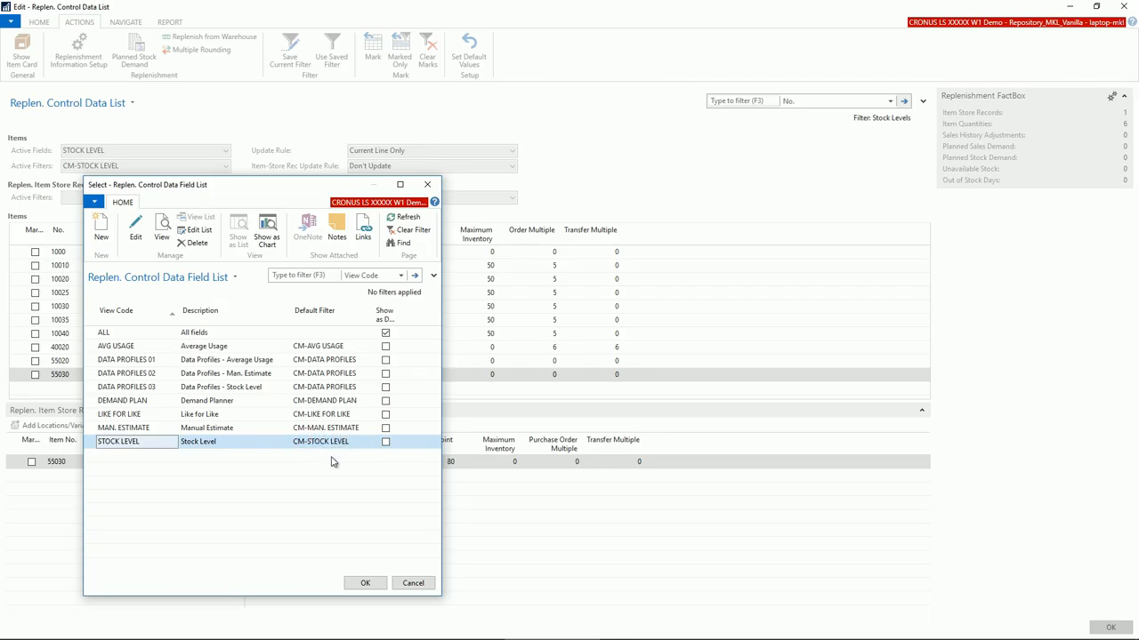
click(427, 184)
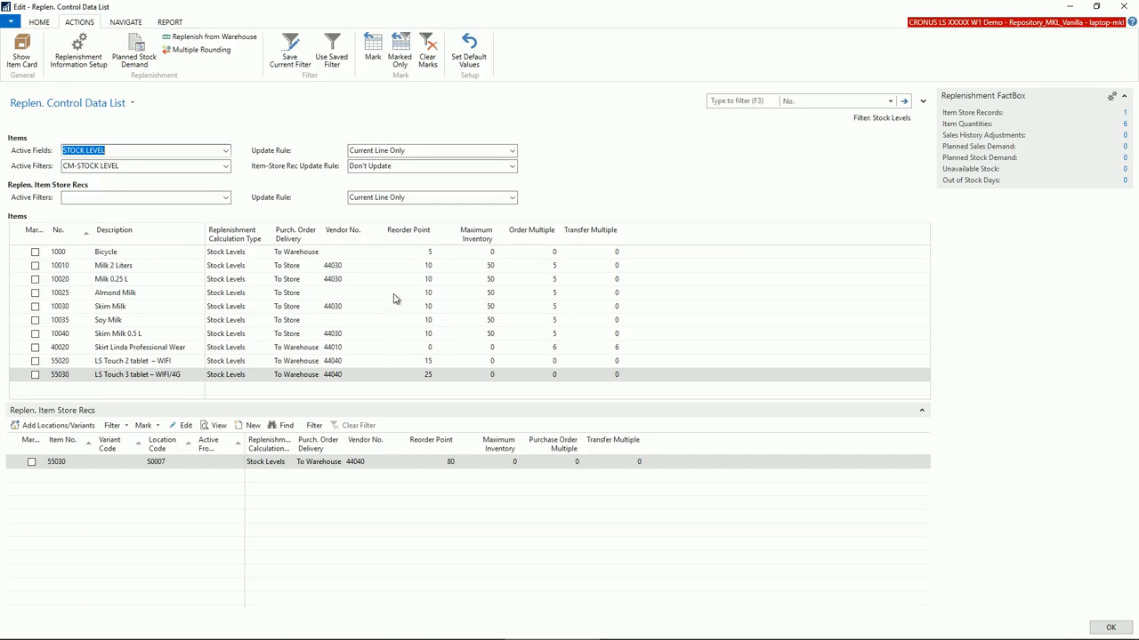
- Set the reorder point of Milk 2 Liters and Milk 0.25 L to 11
click(417, 265)
key(F2)
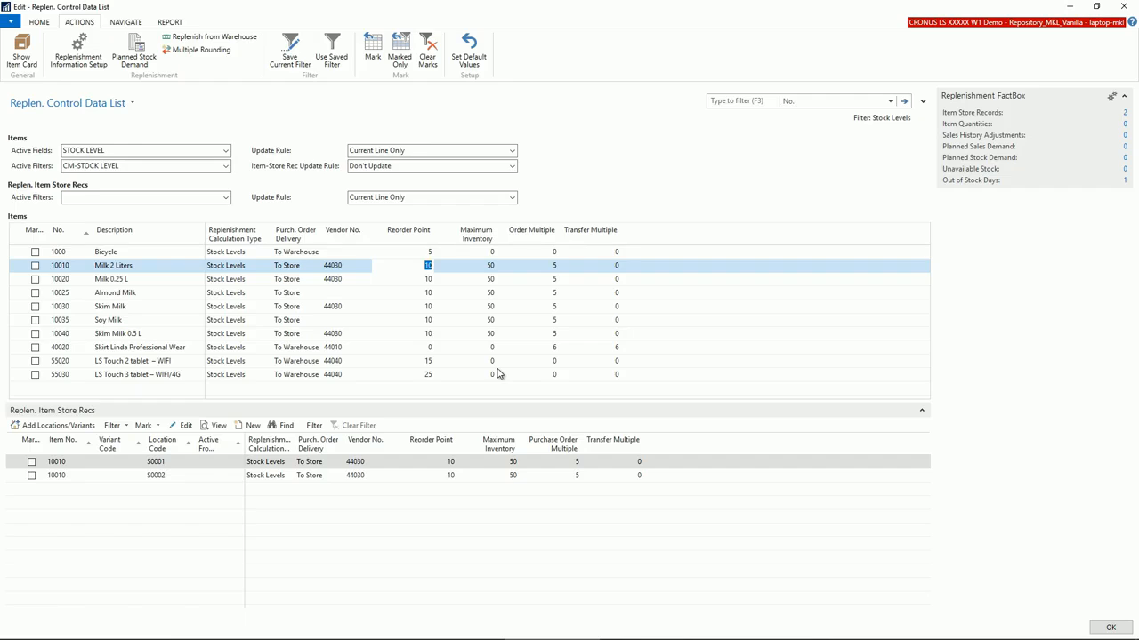
text(11)
key(Down)
text(11)
key(Down)
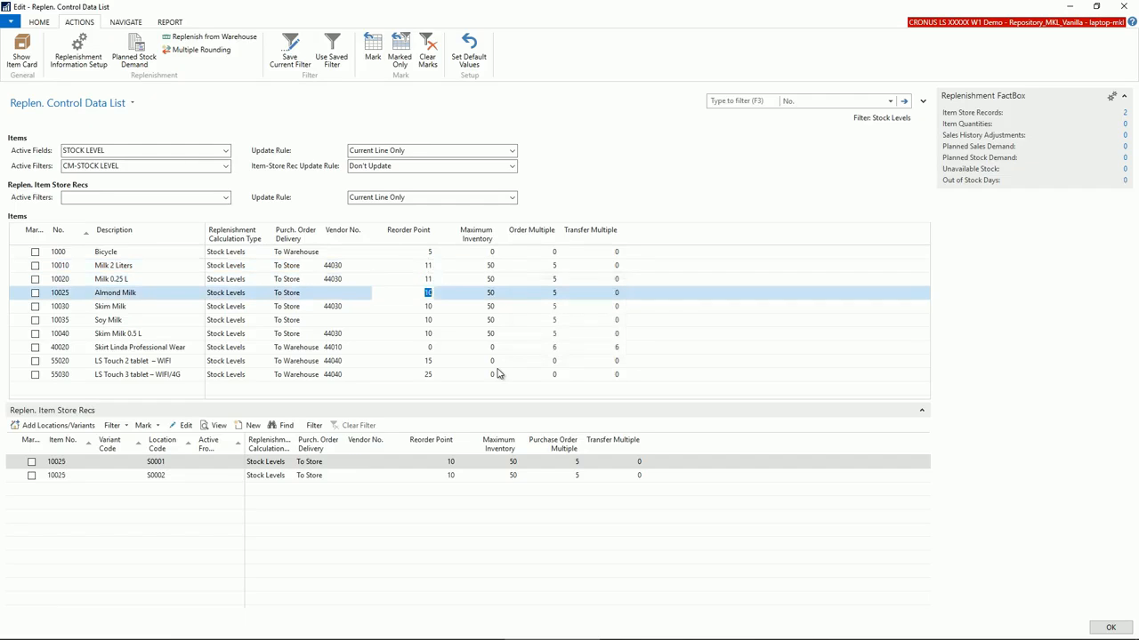
- Set the reorder points of Milk 2 Liters and Milk 0.25 L back to 10
key(Up)
key(Up)
text(10)
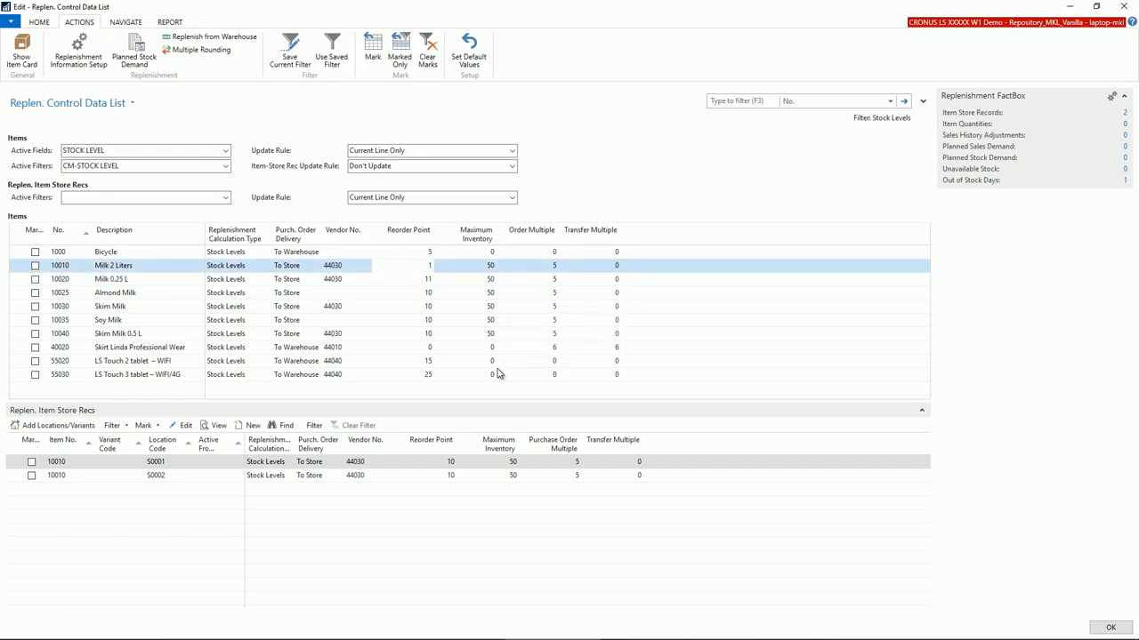
key(Down)
text(10)
key(Down)
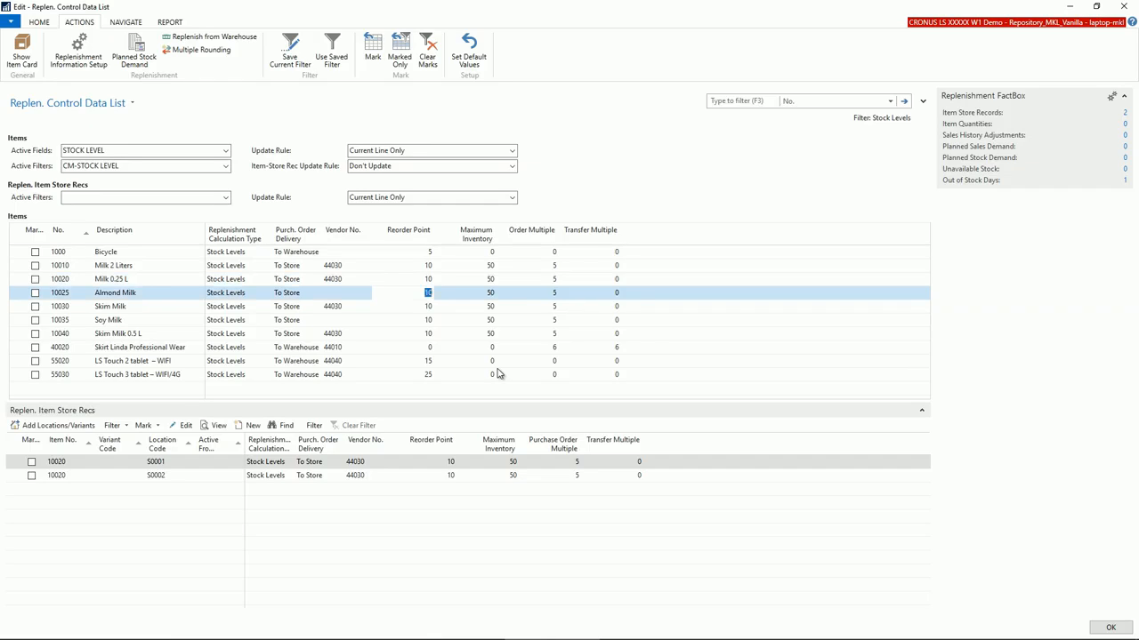
key(Up)
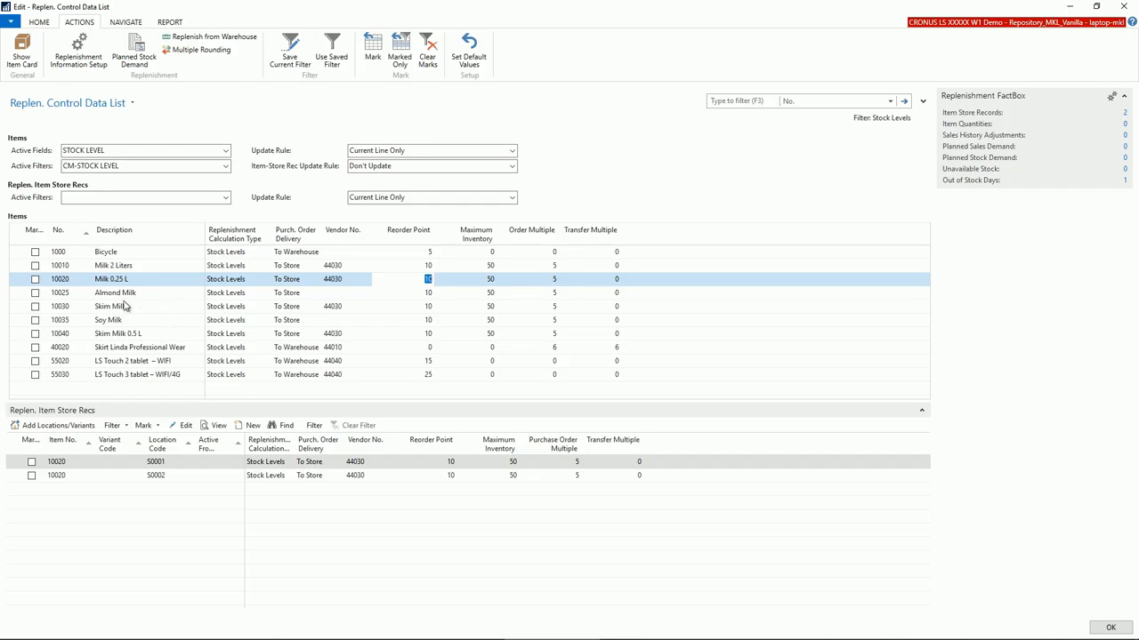
- Mark the six milk items 10010 through 10040 and set the items' update rule to Marked Lines
drag(16, 266, 17, 334)
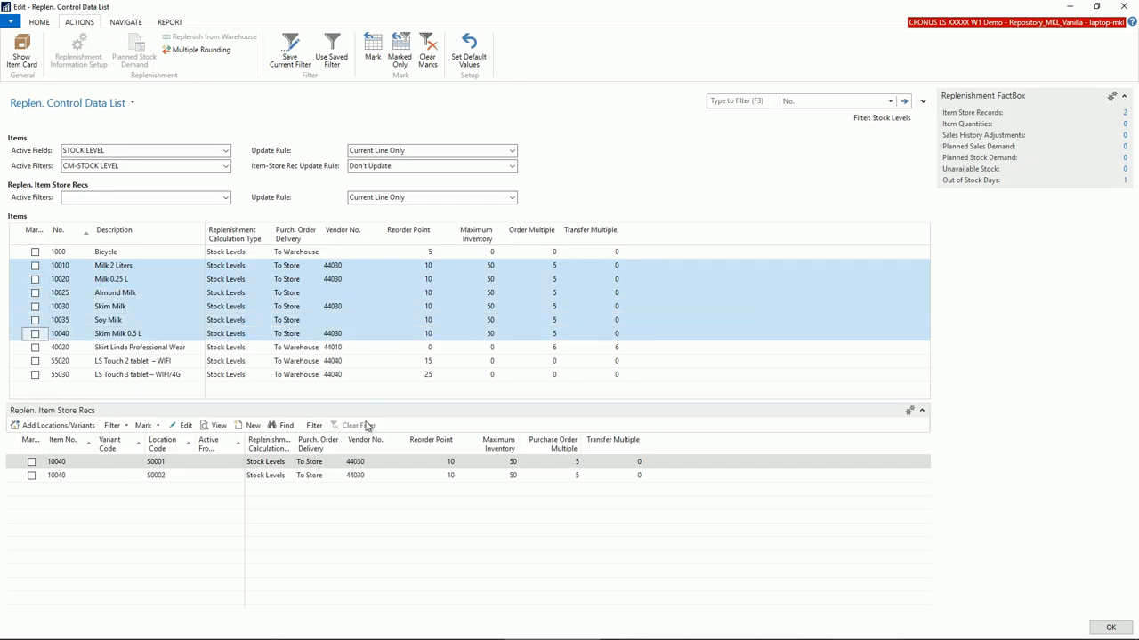
click(372, 49)
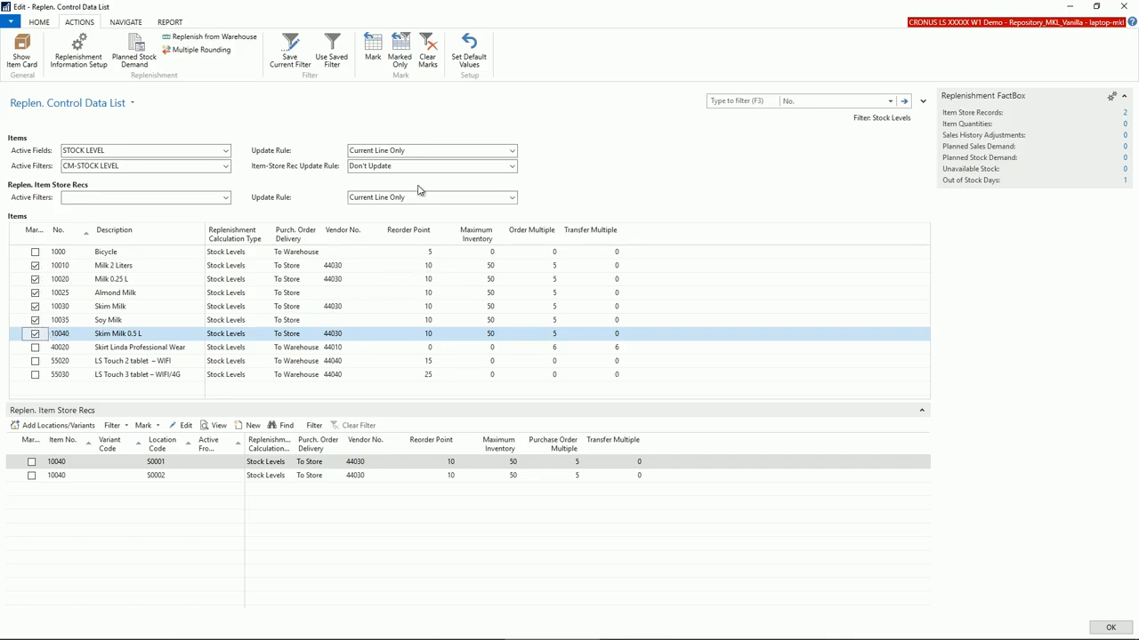
click(423, 151)
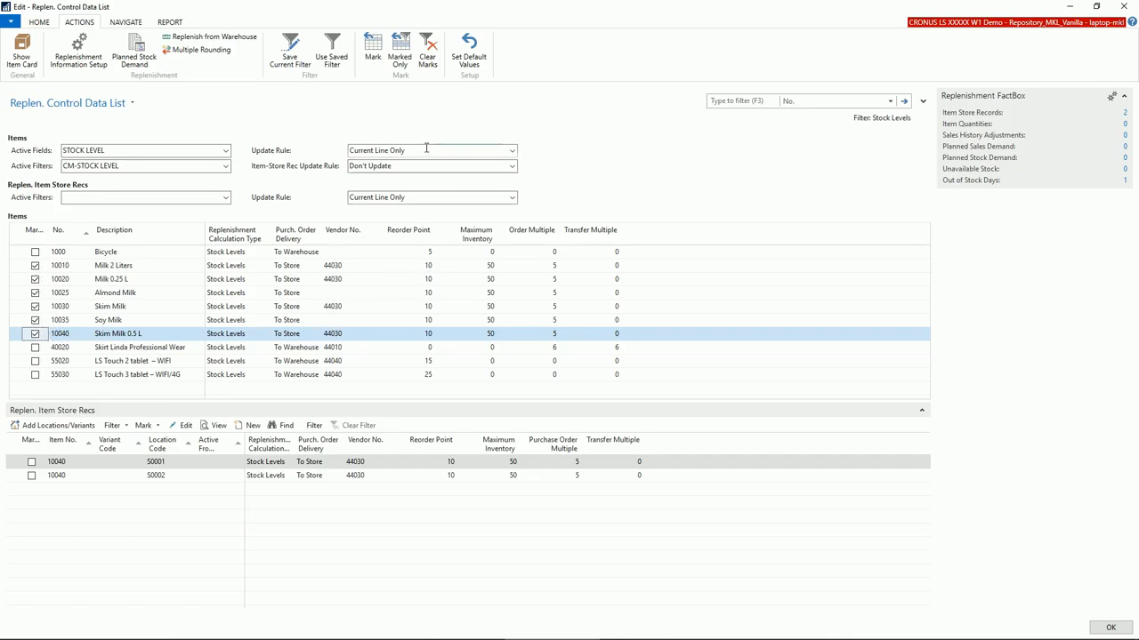
click(513, 150)
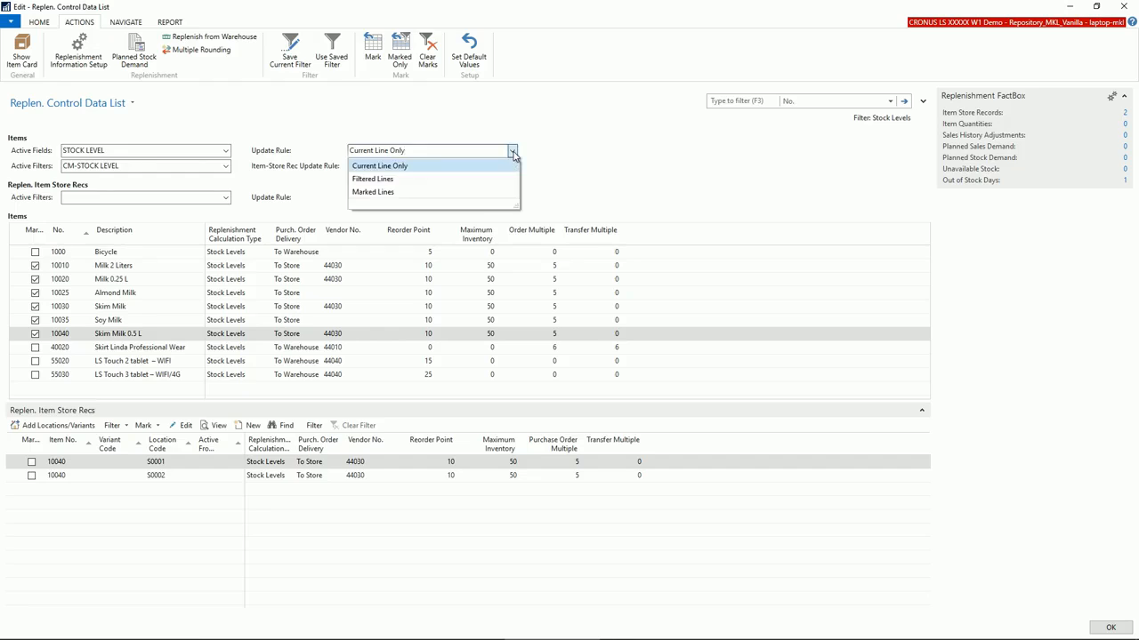
click(378, 193)
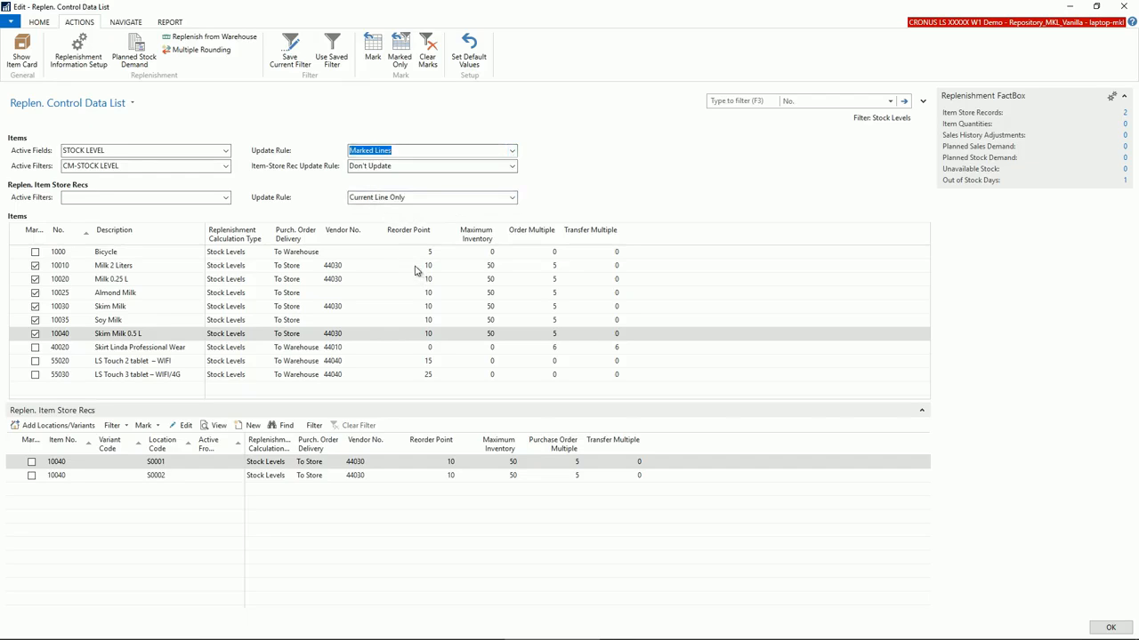
- Set the reorder point to 15 for all marked milk items by editing the Milk 2 Liters line
click(418, 266)
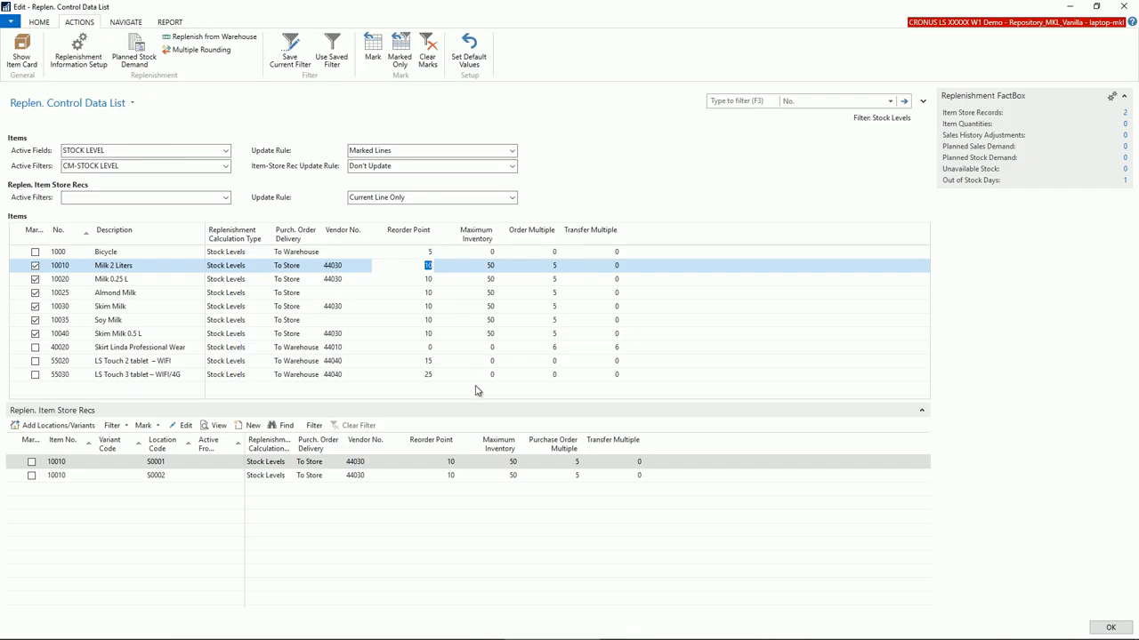
text(15)
key(Down)
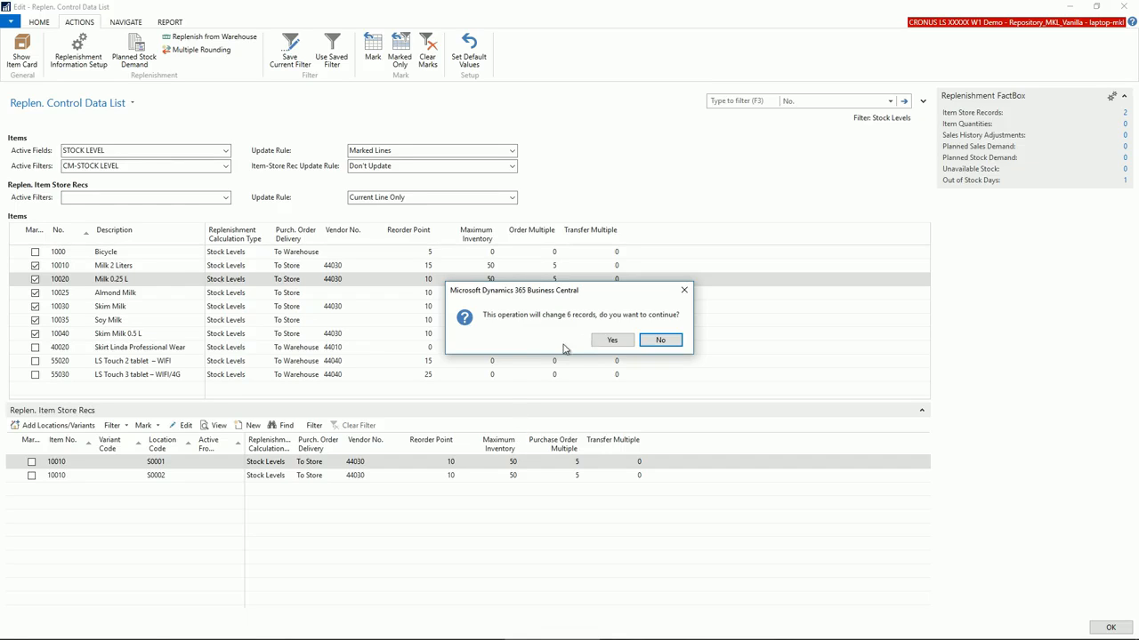
click(612, 341)
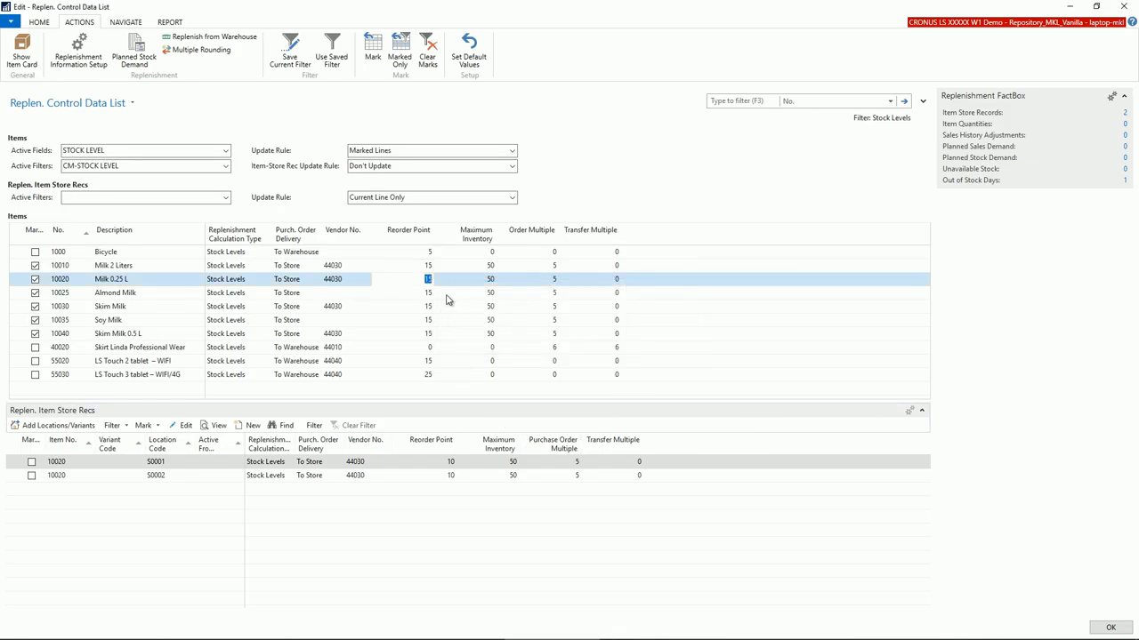
- Update all marked milk items through the Milk 2 Liters line: reorder point 20, maximum inventory 60, order multiple 10 and transfer multiple 10
click(426, 277)
click(468, 276)
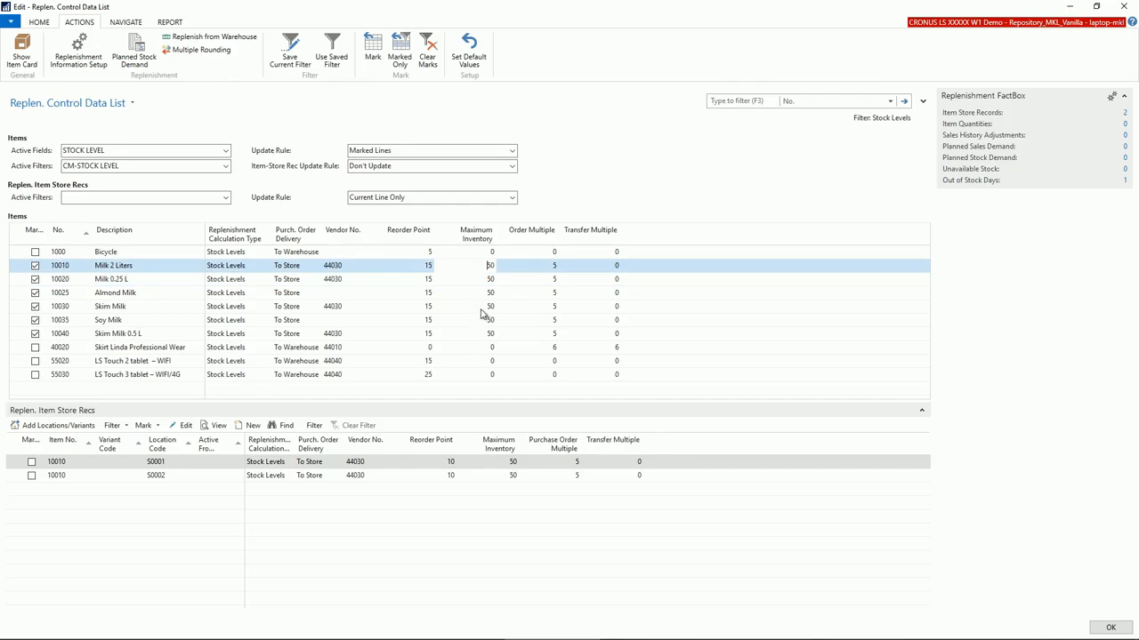
key(Up)
text(20)
key(Tab)
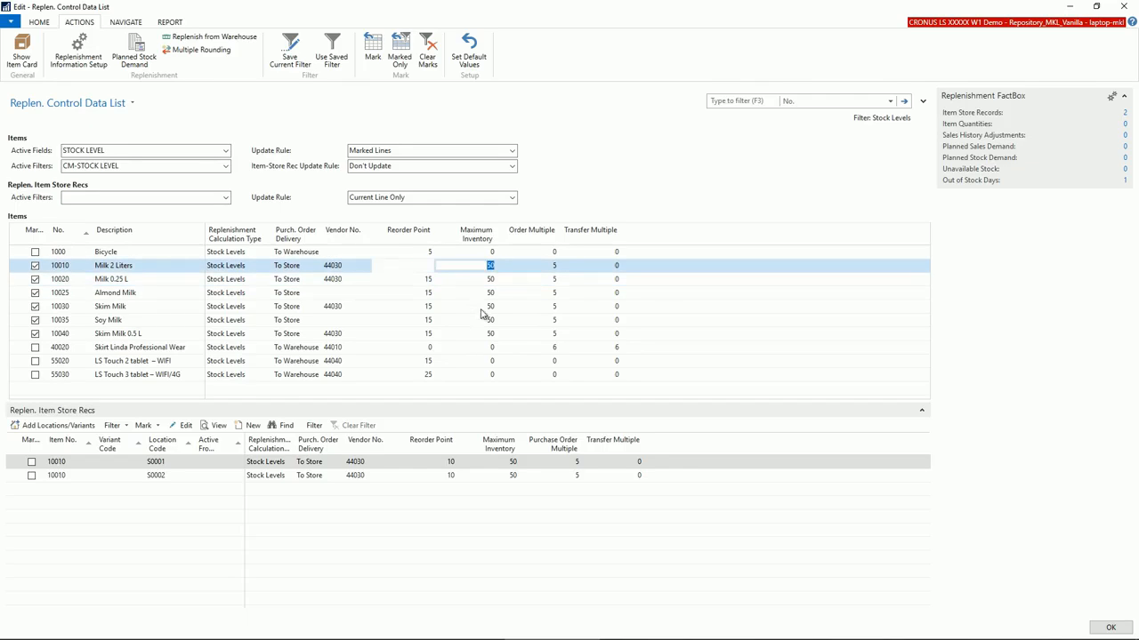
text(60)
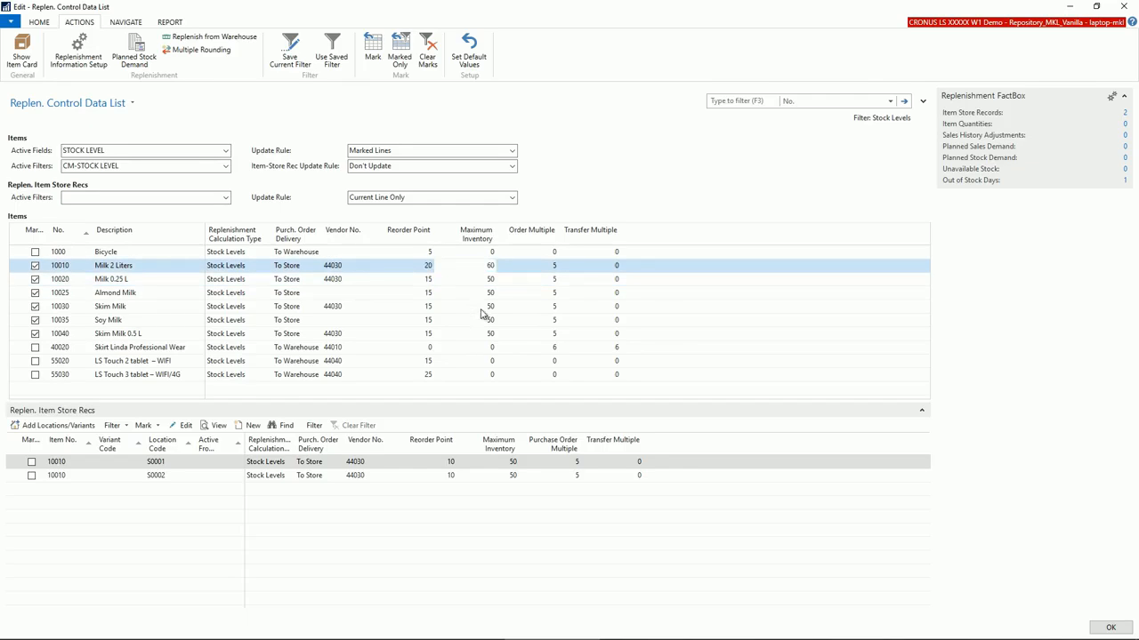
key(Tab)
text(10)
key(Tab)
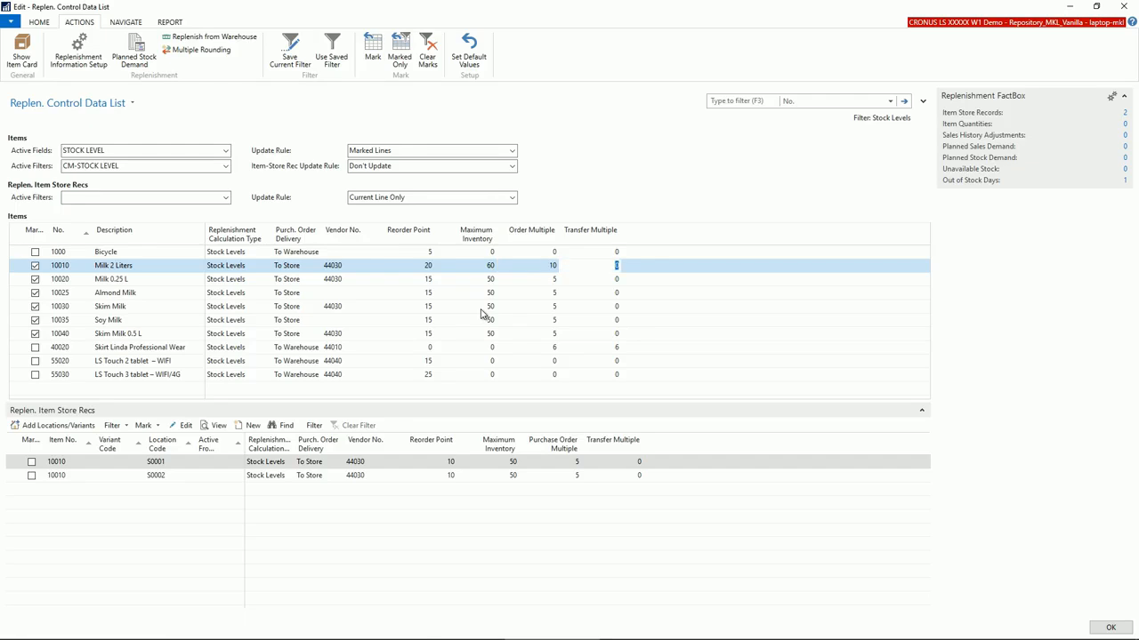
text(10)
key(Tab)
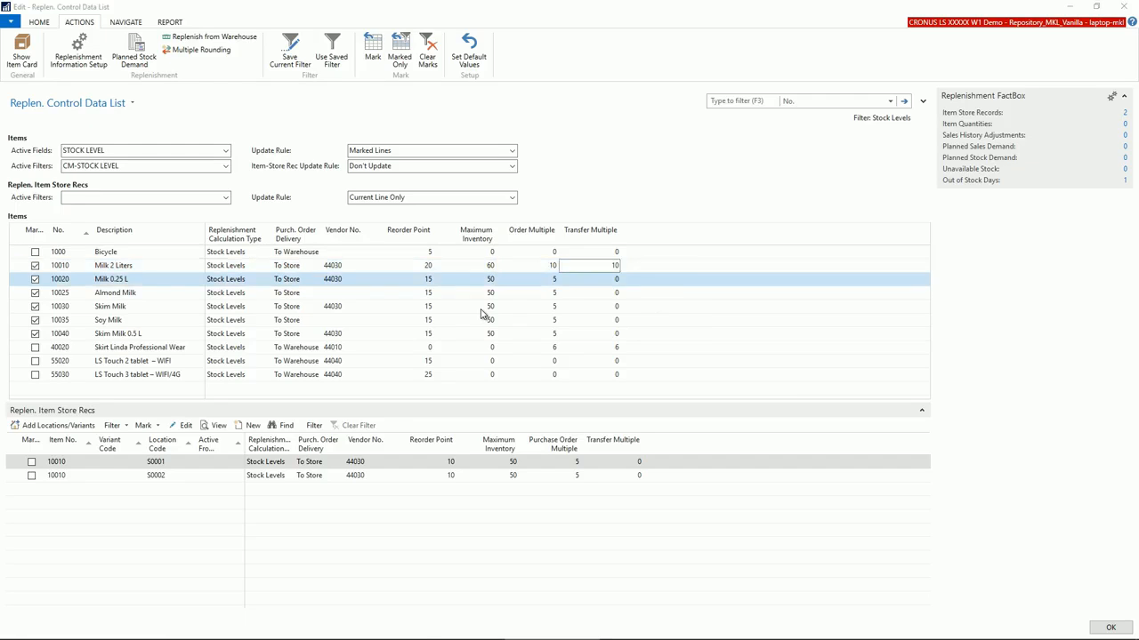
click(617, 347)
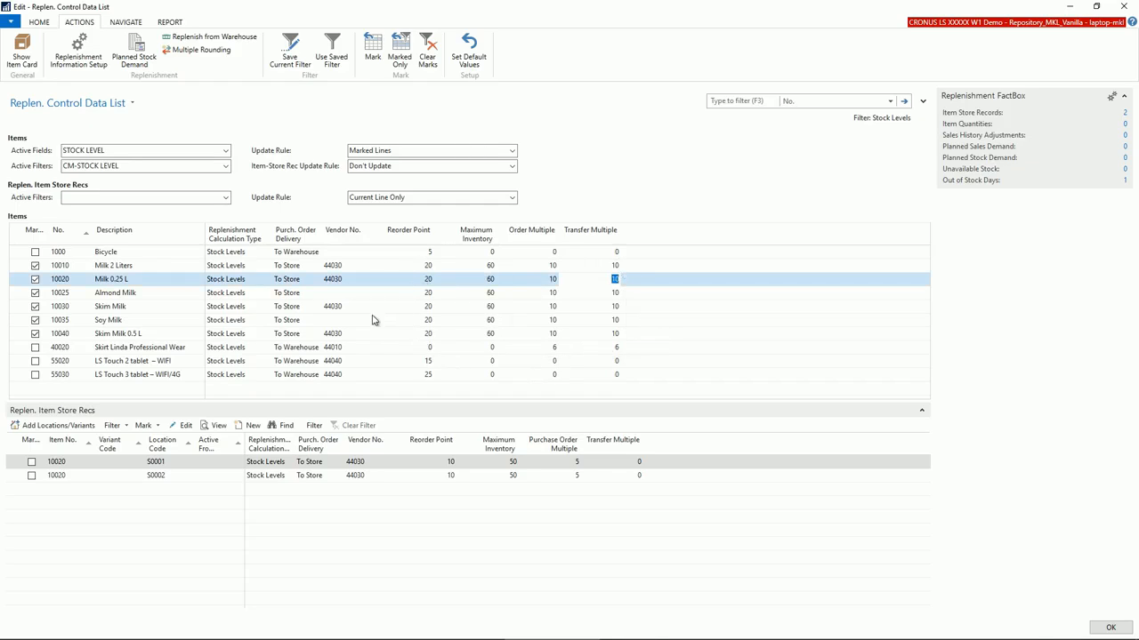
- Clear the marks from the six milk items and set the items' update rule to Filtered Lines
drag(23, 266, 24, 334)
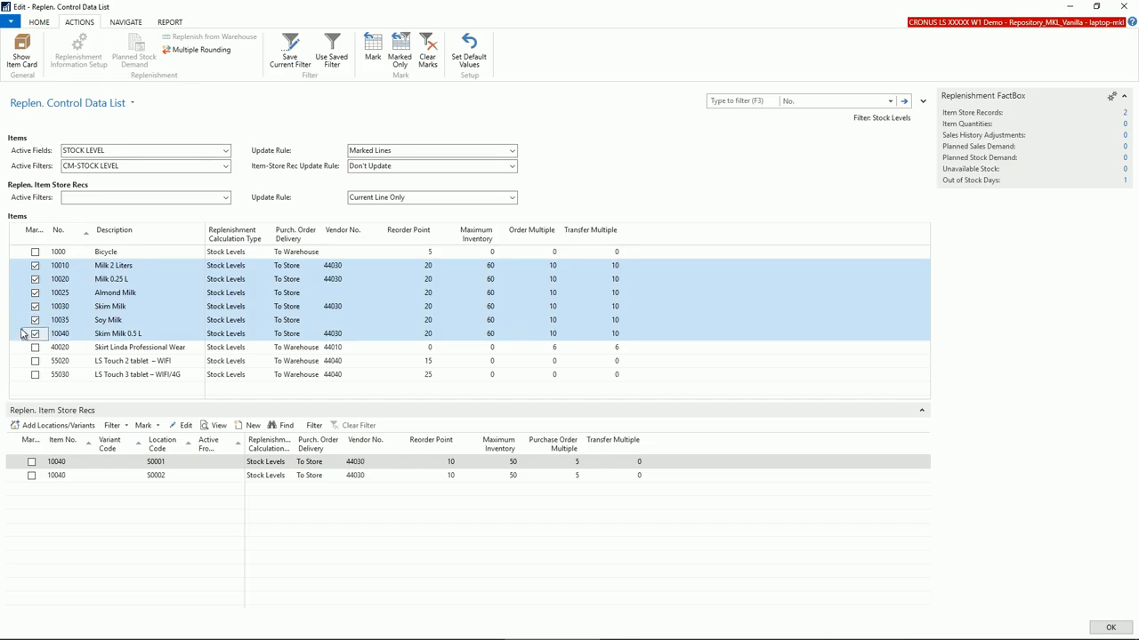
click(430, 53)
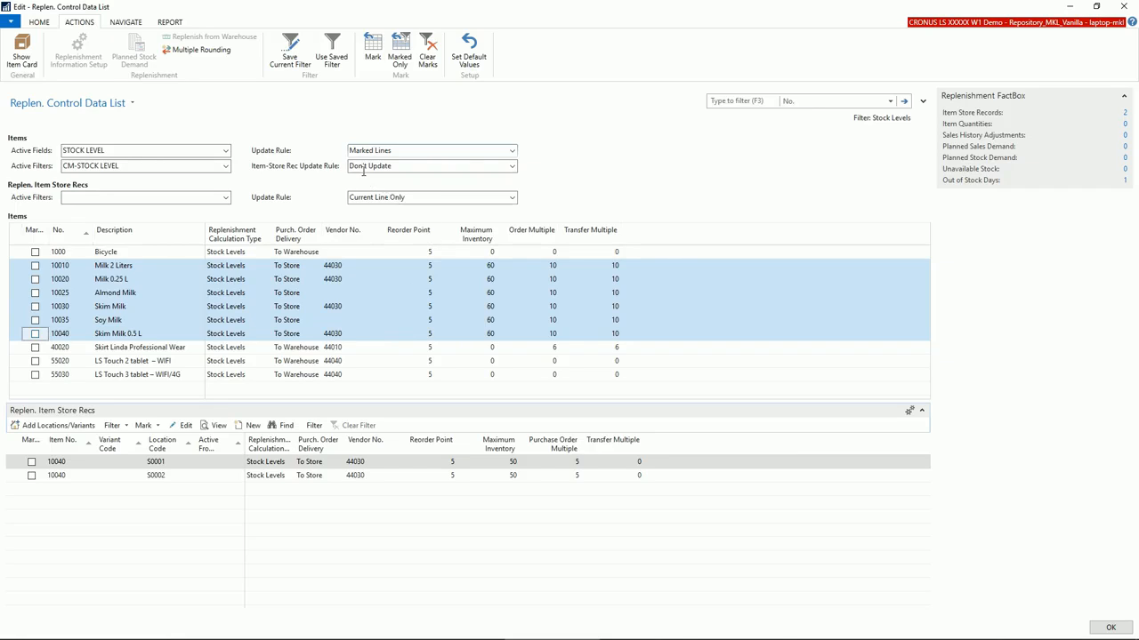
click(514, 152)
click(417, 179)
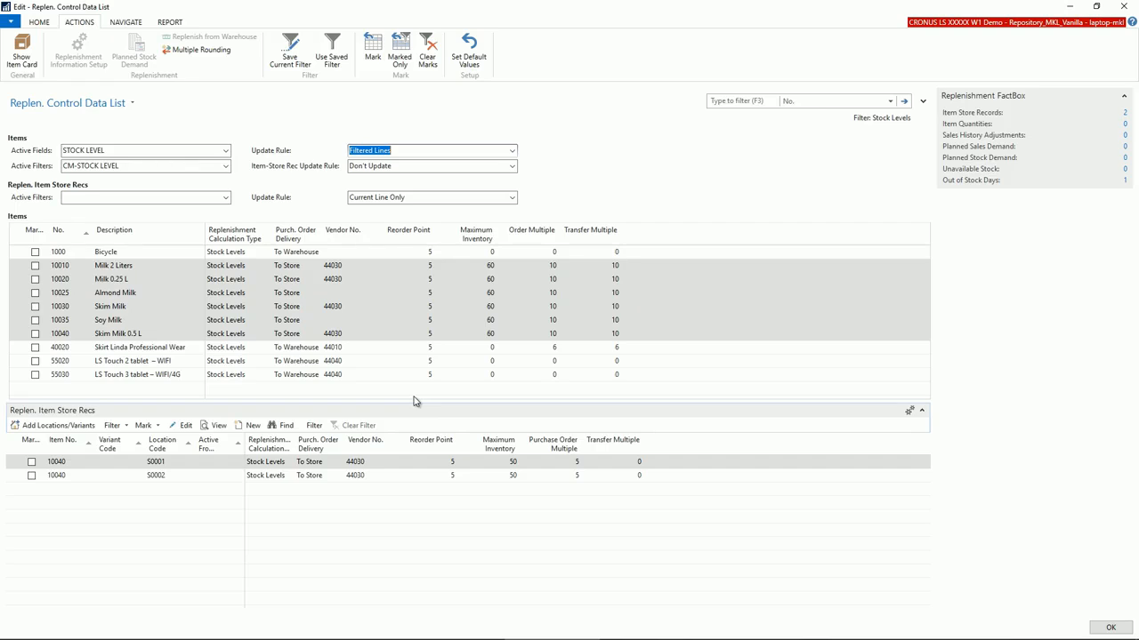
- Set the Item-Store Rec Update Rule for the items to Update
click(405, 268)
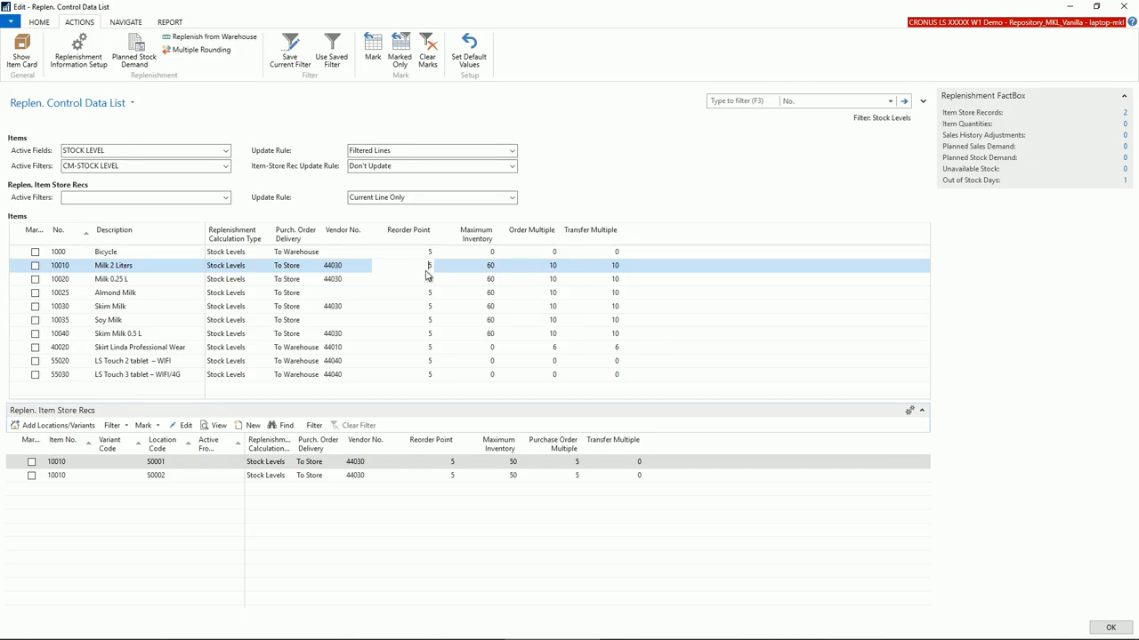
click(425, 468)
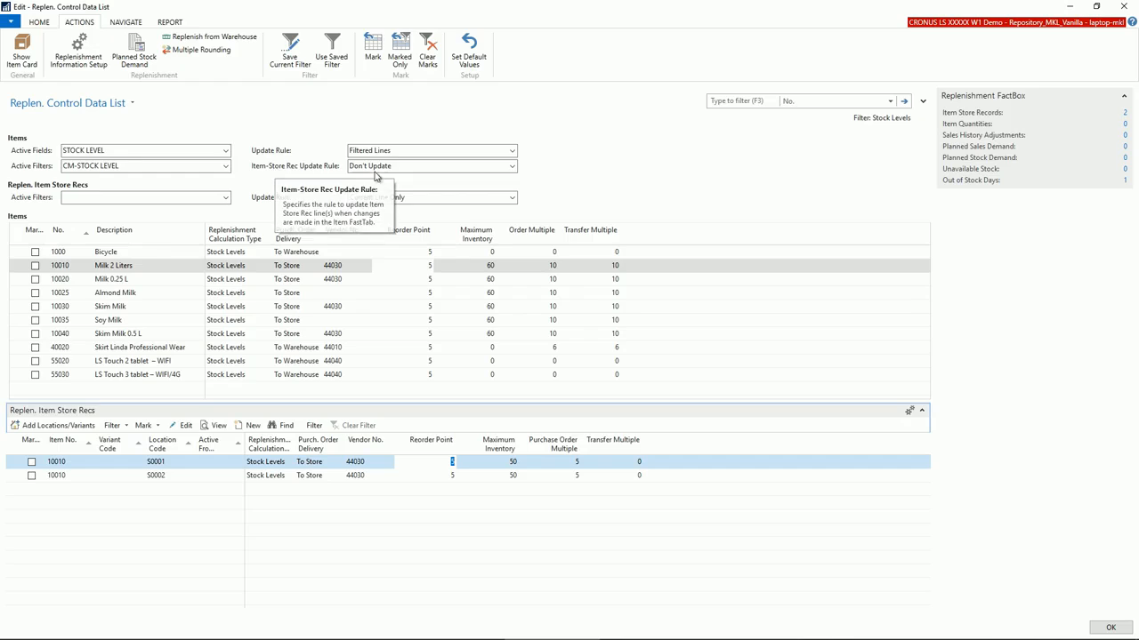
click(512, 167)
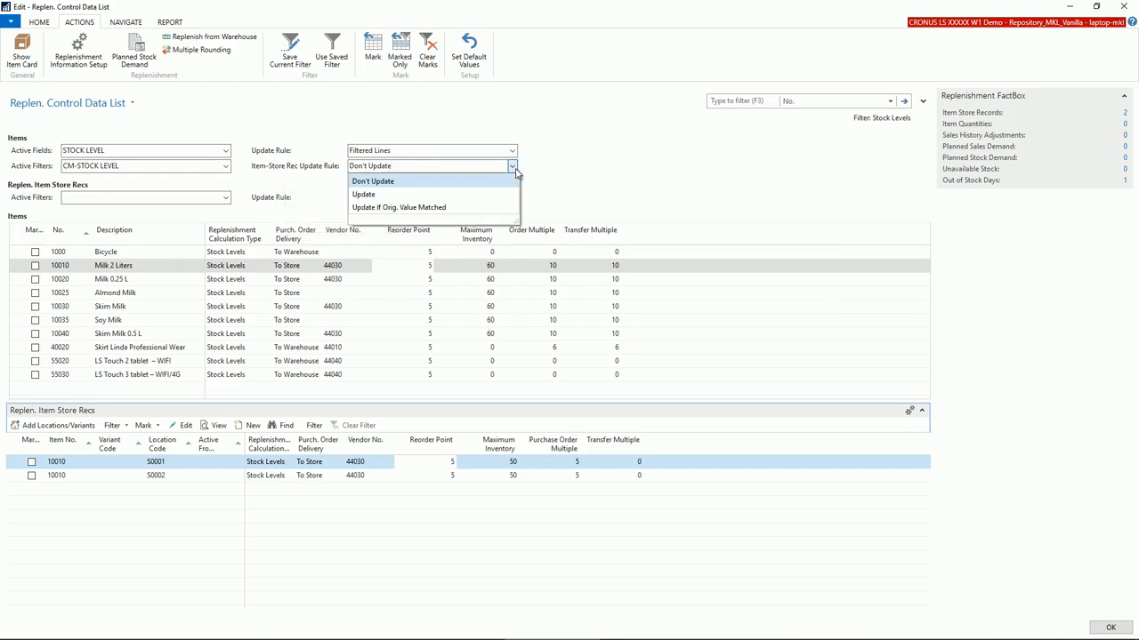
click(426, 195)
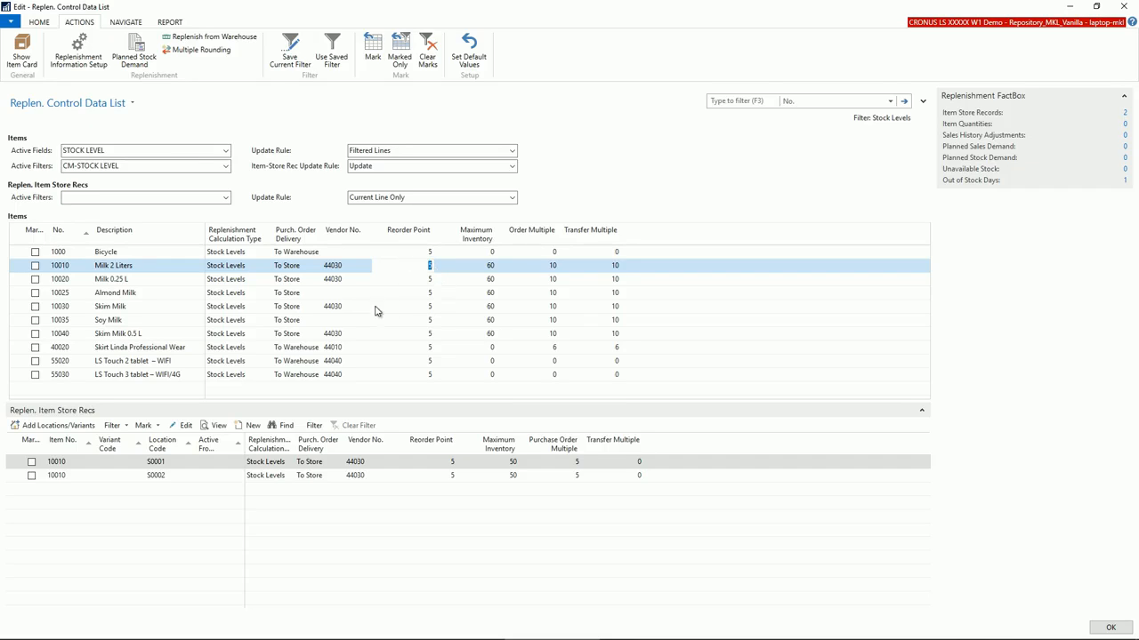
- Set the reorder point to 10 for all filtered items by editing the Milk 2 Liters line, and check the resulting lines
key(Down)
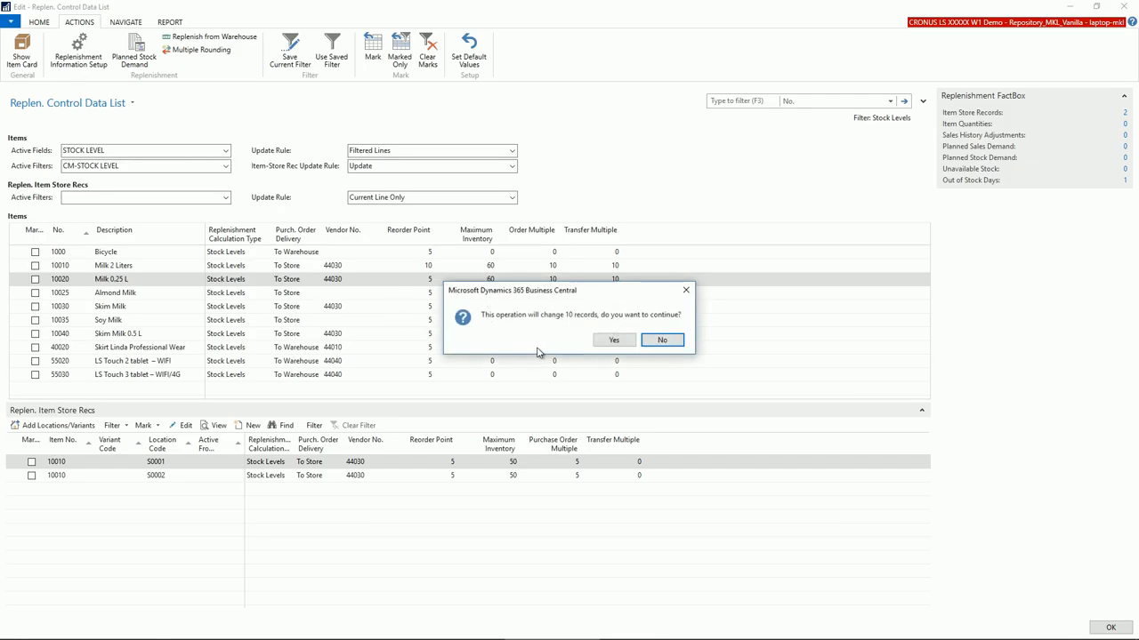
click(625, 342)
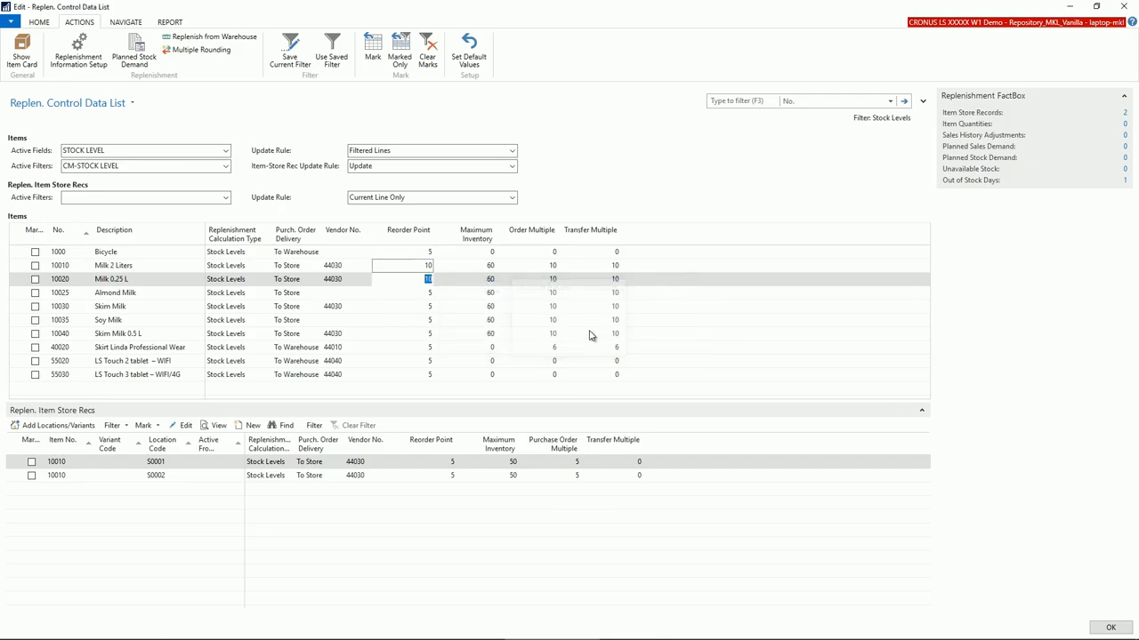
click(409, 268)
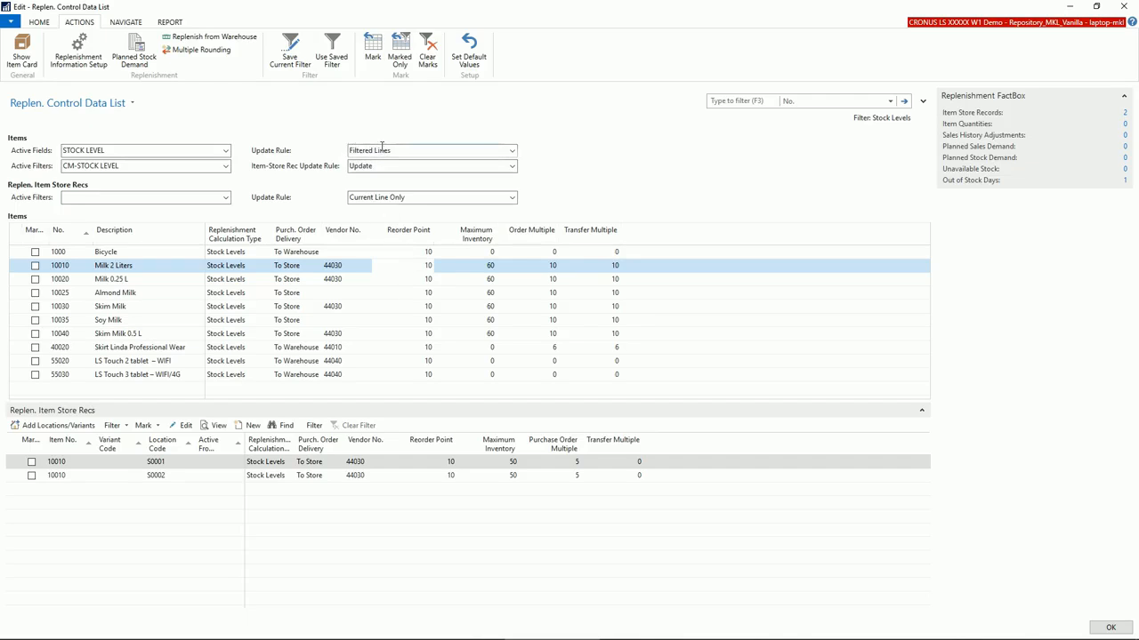
click(414, 279)
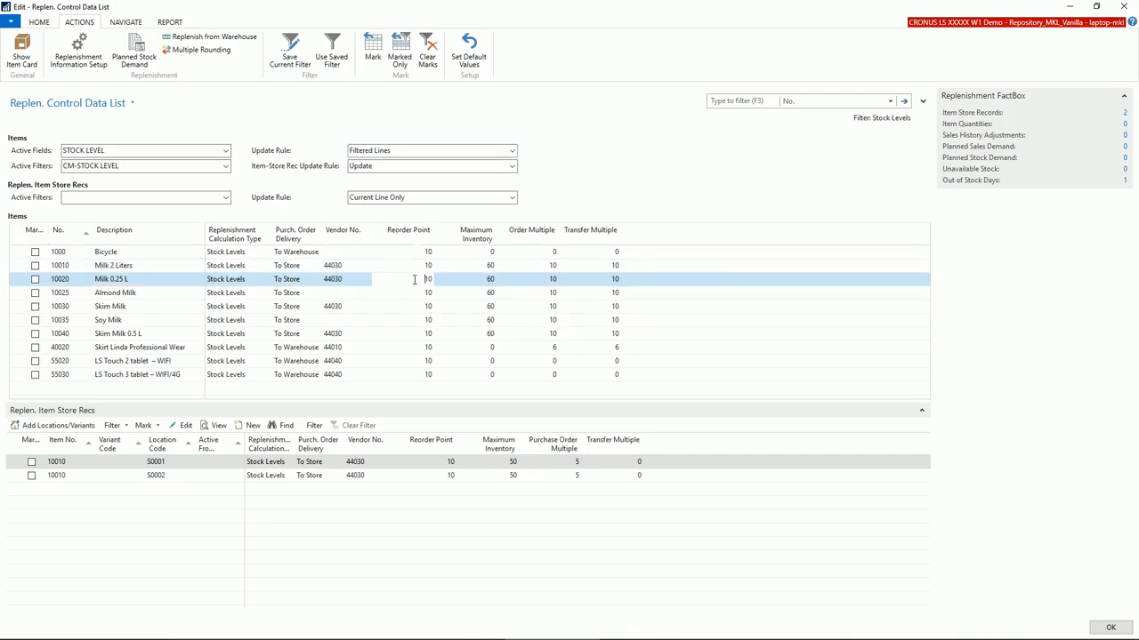
click(413, 295)
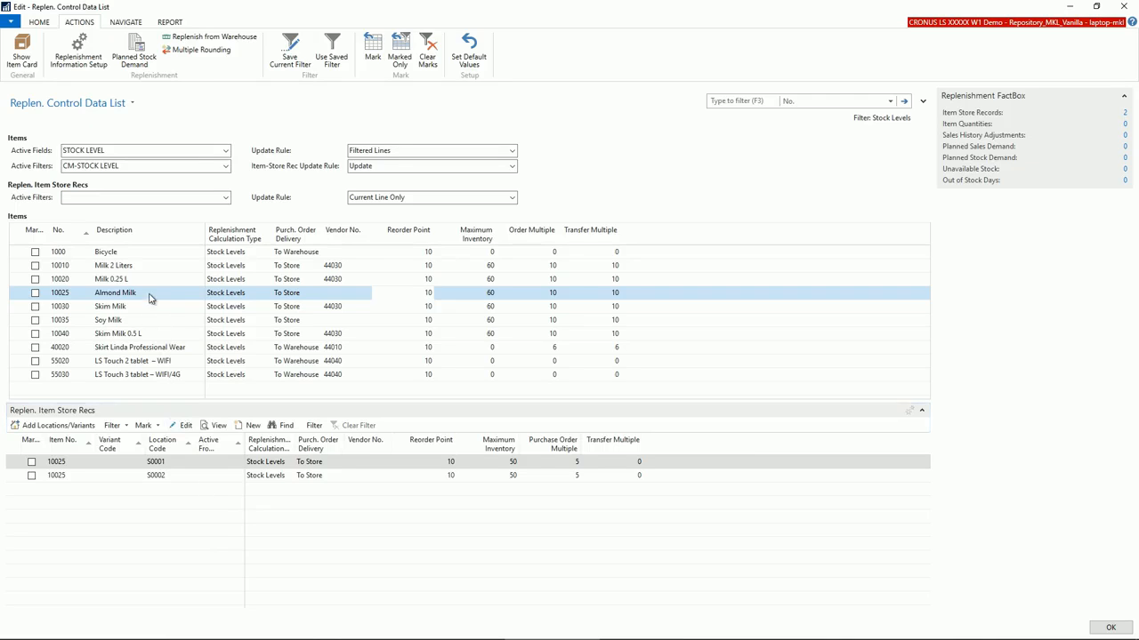
- Start adding locations for the Bicycle item, filter them to Active for Replenishment Yes, and select all the filtered locations
click(135, 253)
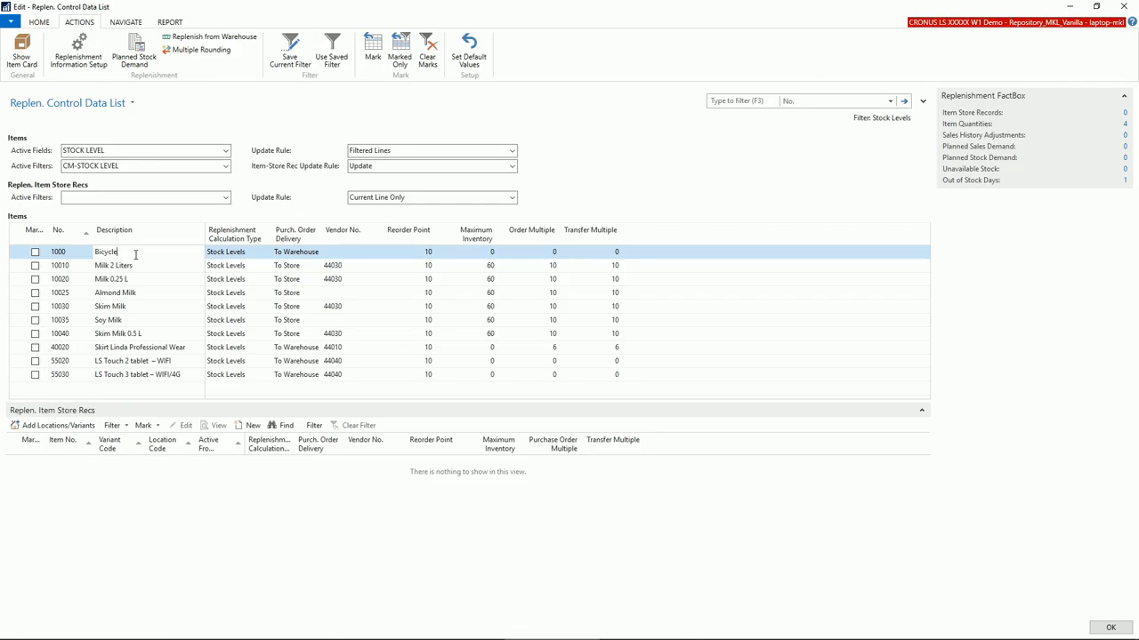
click(51, 427)
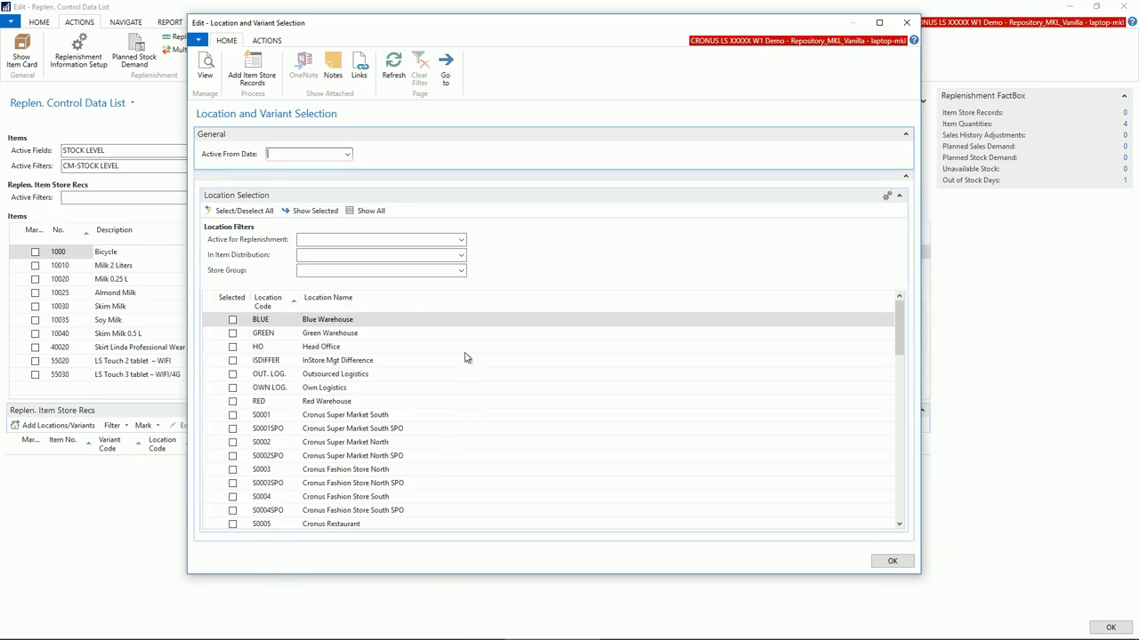
click(461, 240)
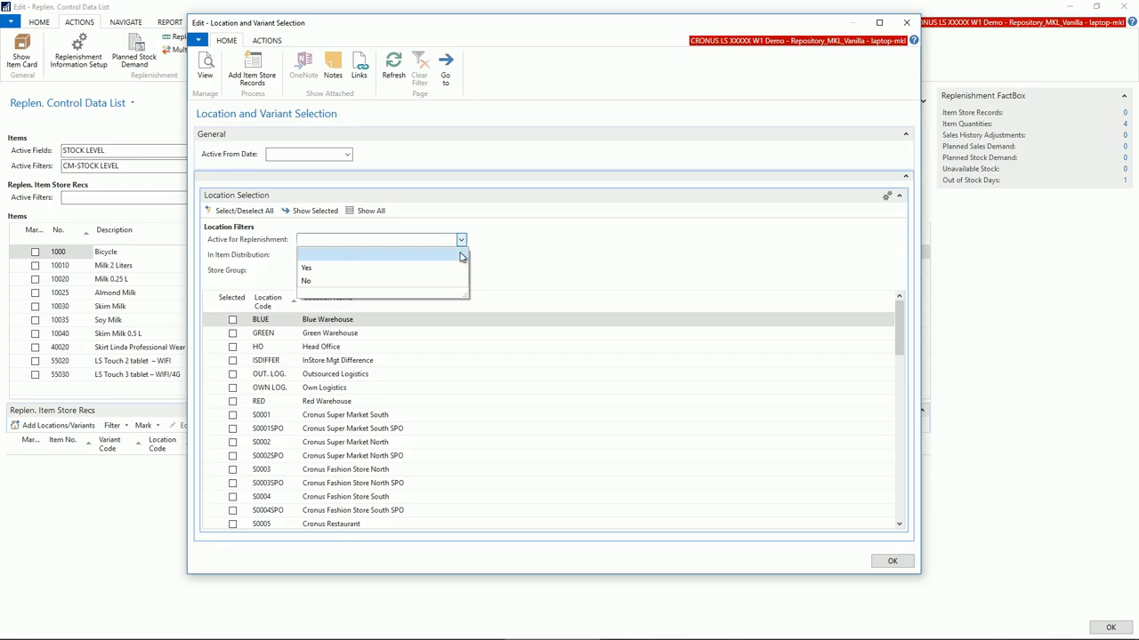
click(307, 269)
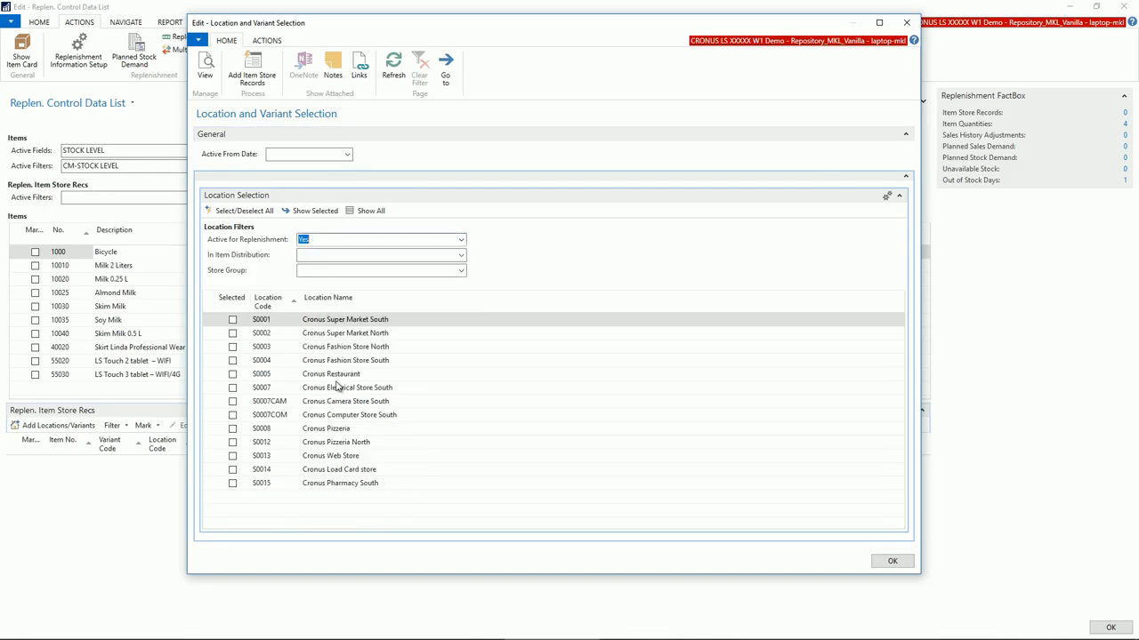
click(232, 321)
click(233, 334)
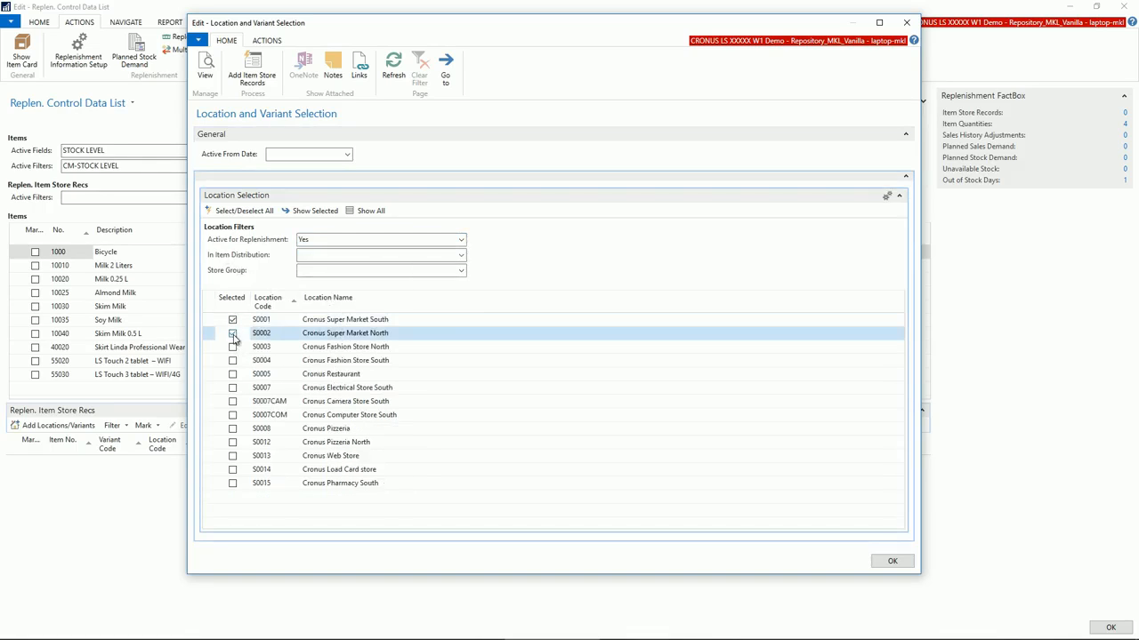
click(232, 347)
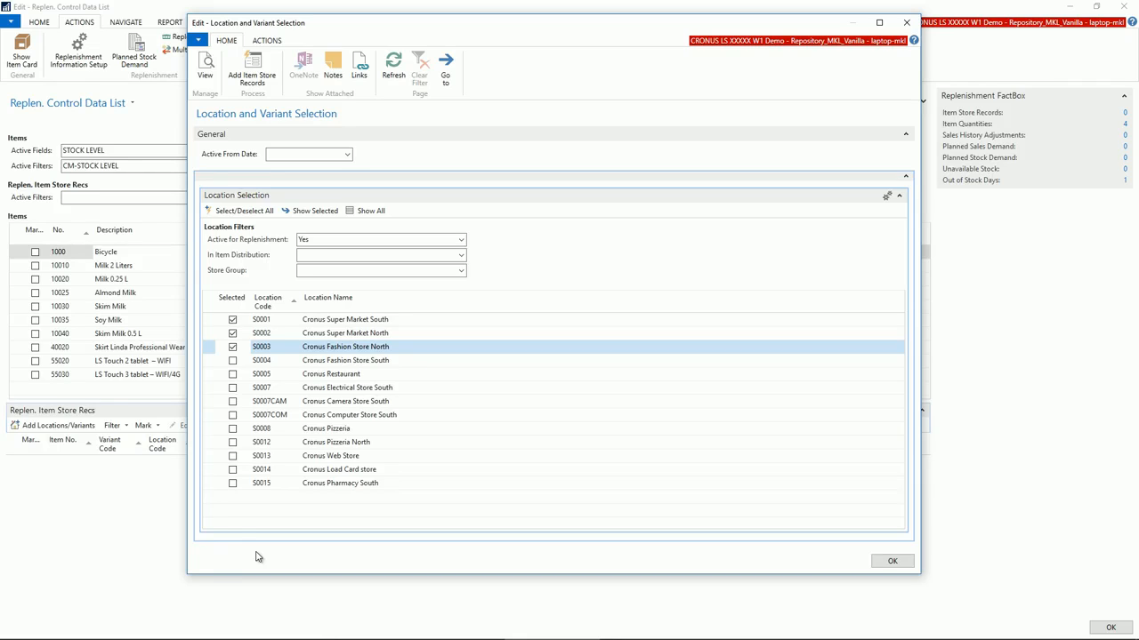
click(240, 213)
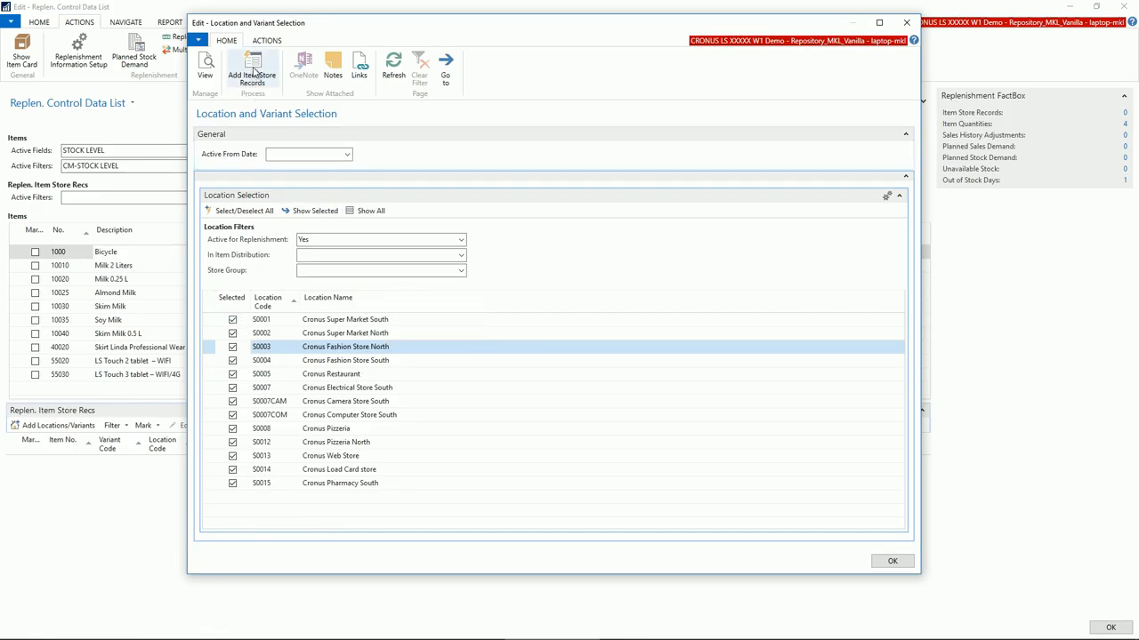
- Preview and create the Bicycle's item store records for the selected locations, keeping Overwrite Replen. Item Store Rec. on, and close the preview
click(251, 71)
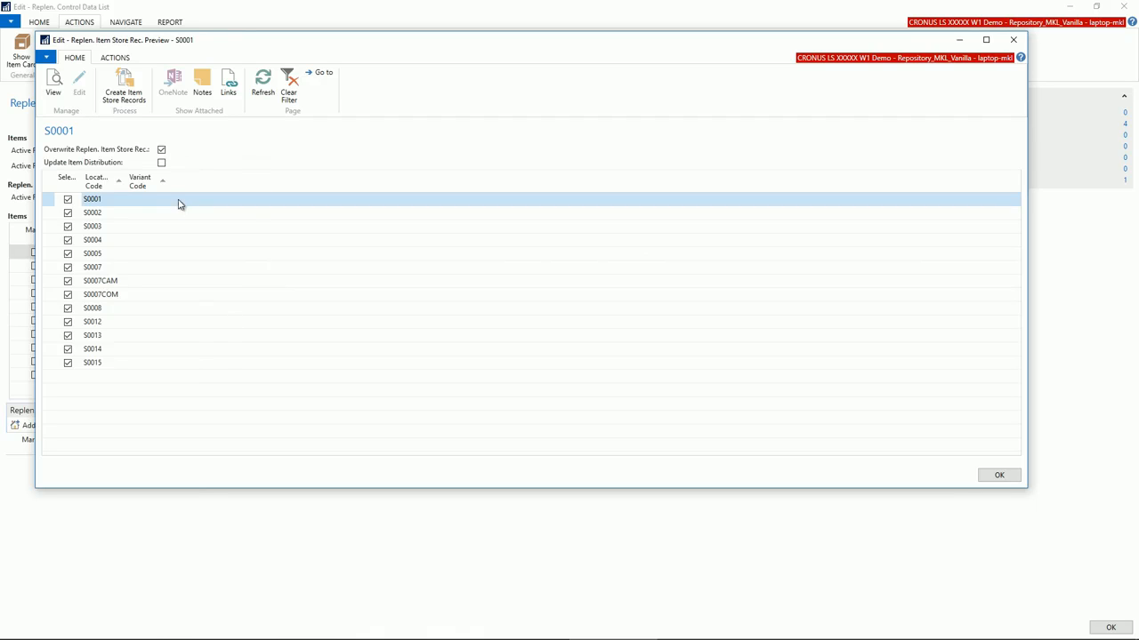
click(130, 92)
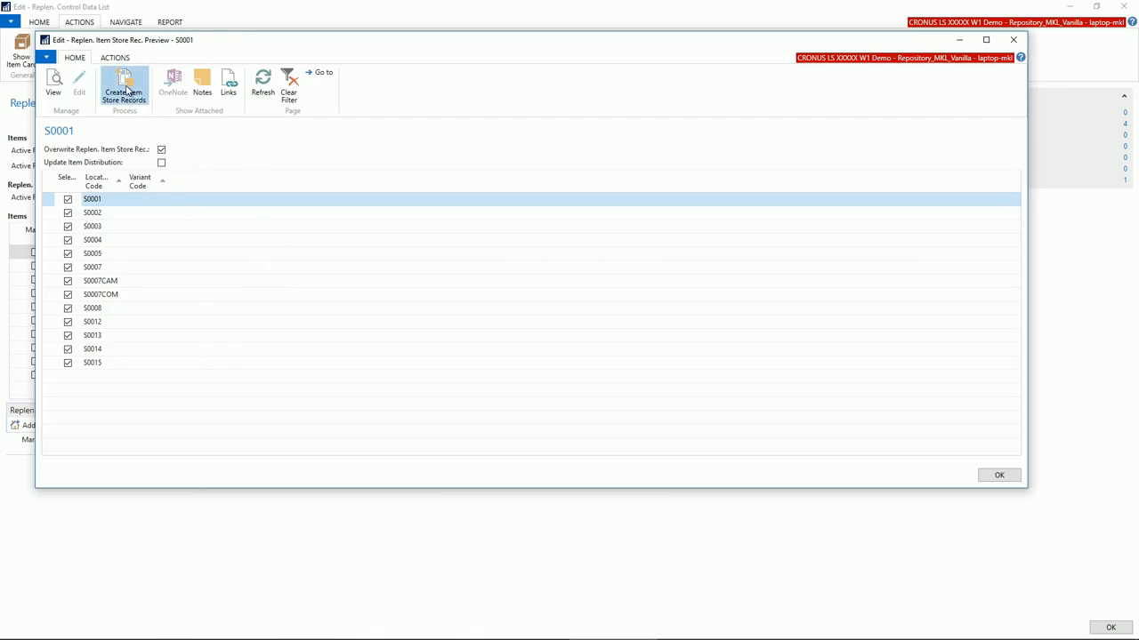
click(576, 282)
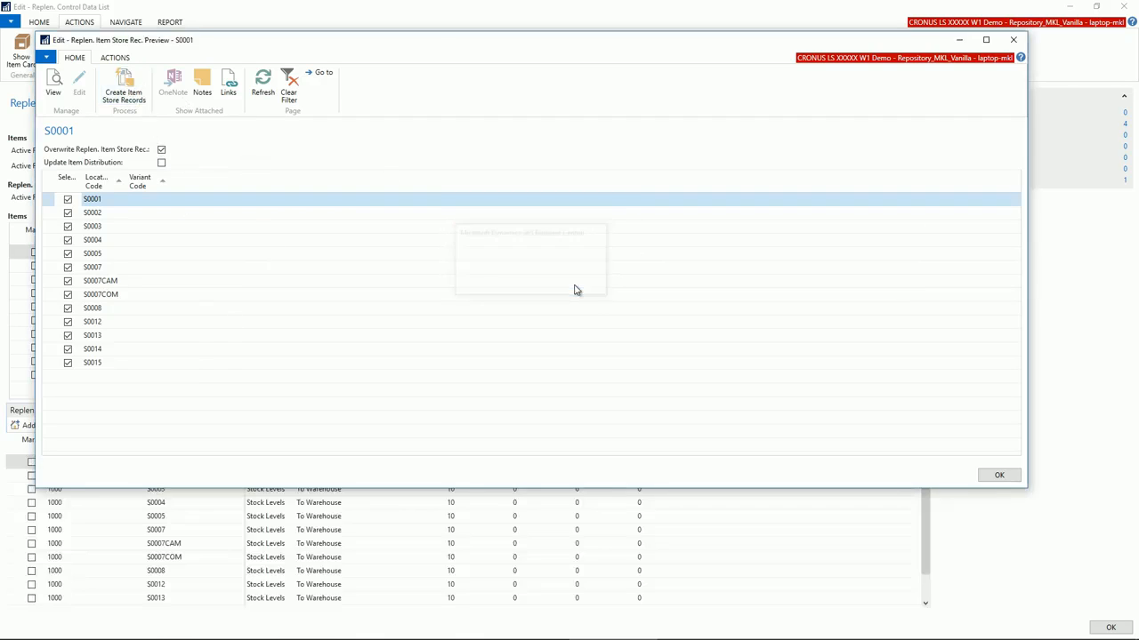
click(1012, 39)
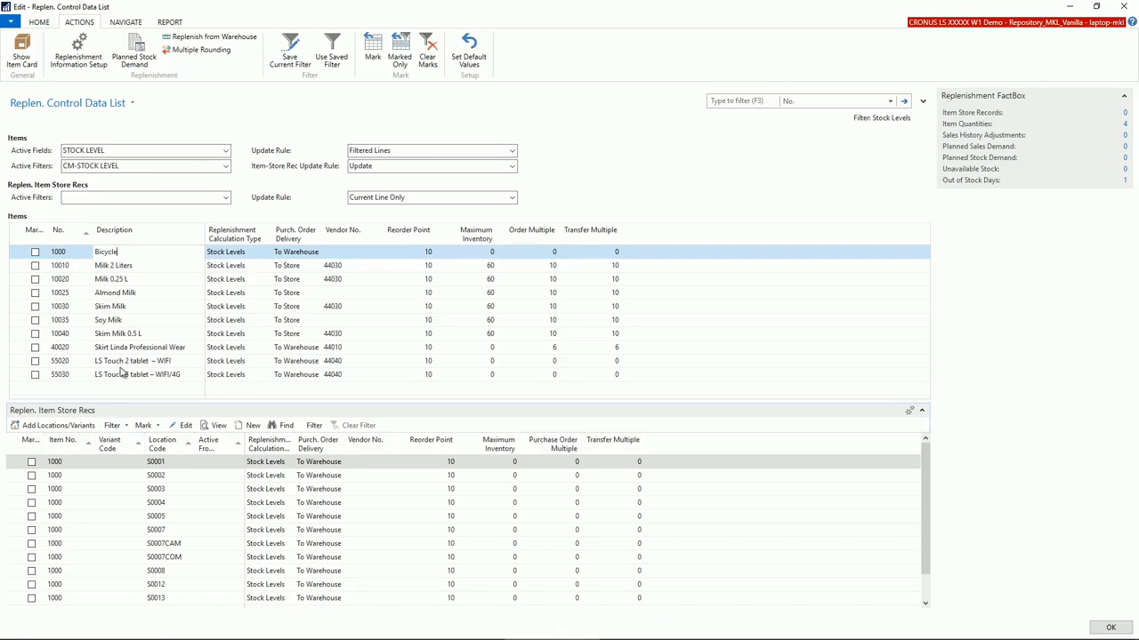
- Start adding locations for Skirt Linda Professional Wear, filter to Active for Replenishment Yes, and select stores S0003 and S0004
click(117, 348)
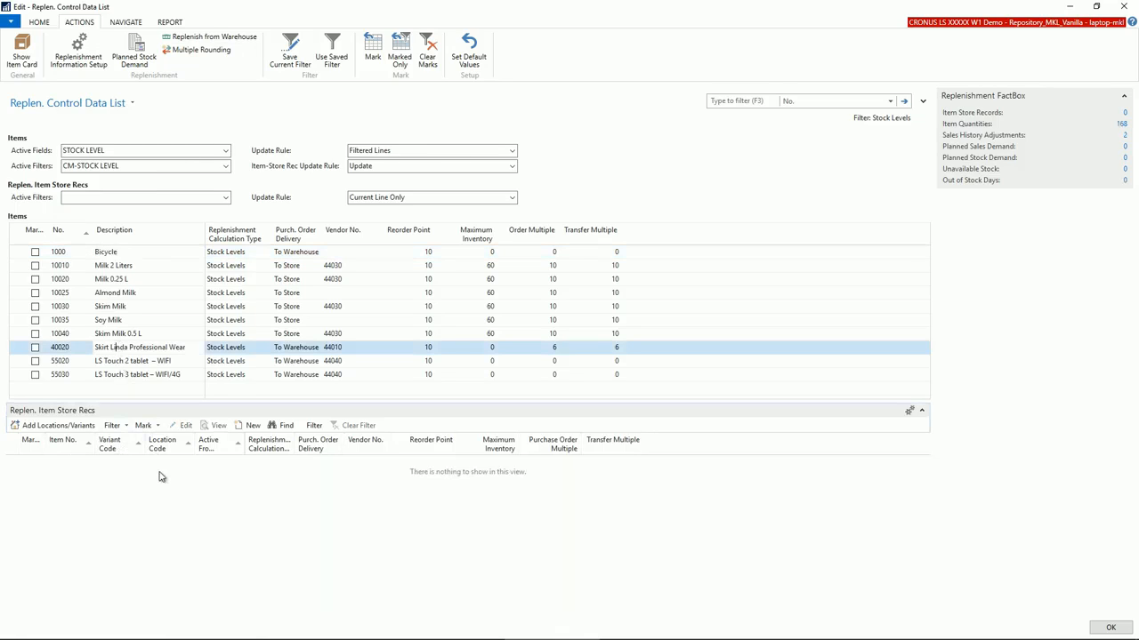
click(58, 426)
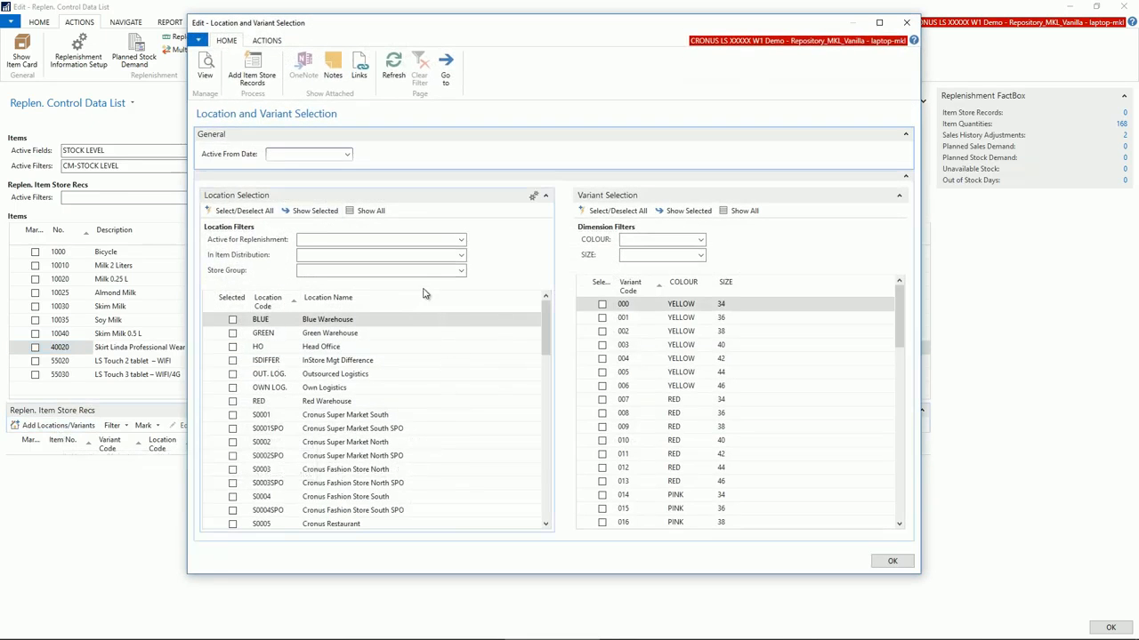
click(461, 240)
click(306, 270)
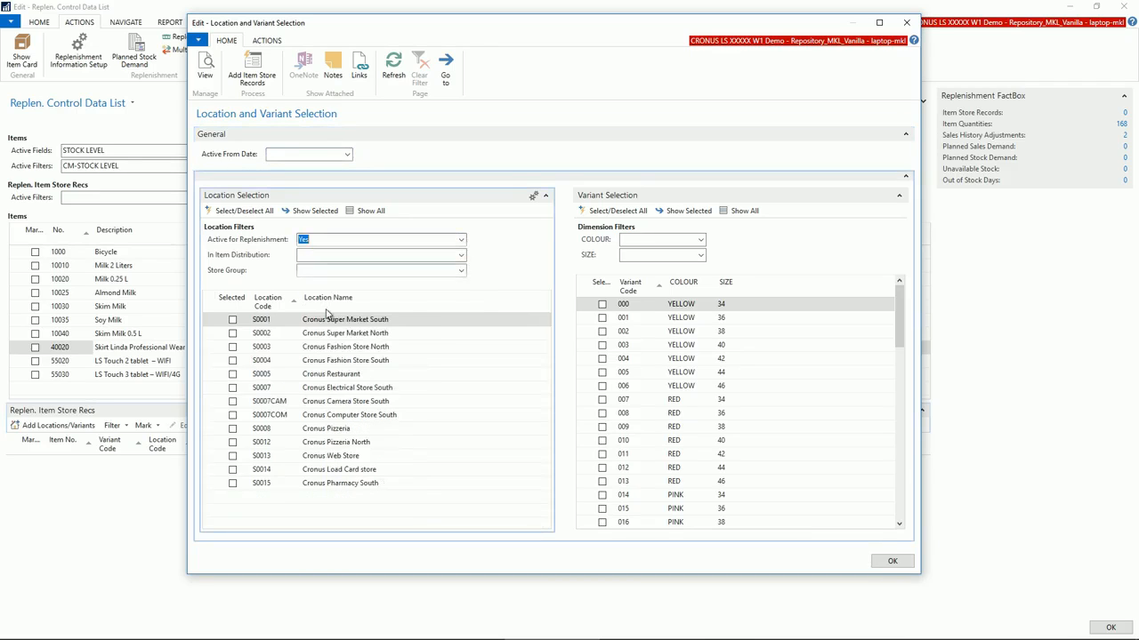
click(232, 347)
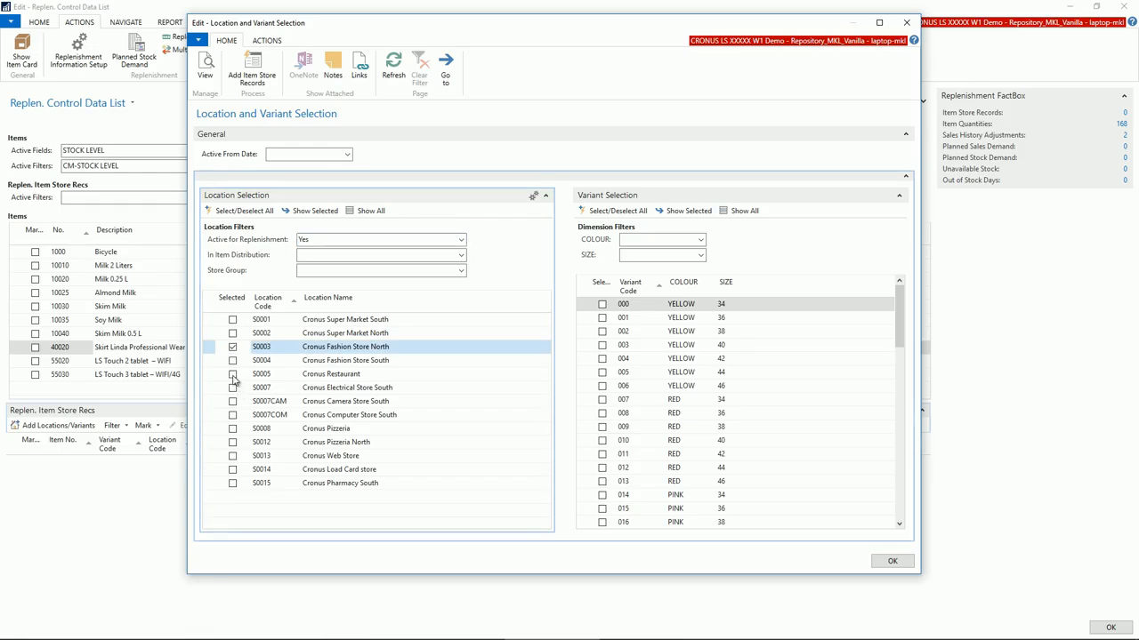
click(233, 361)
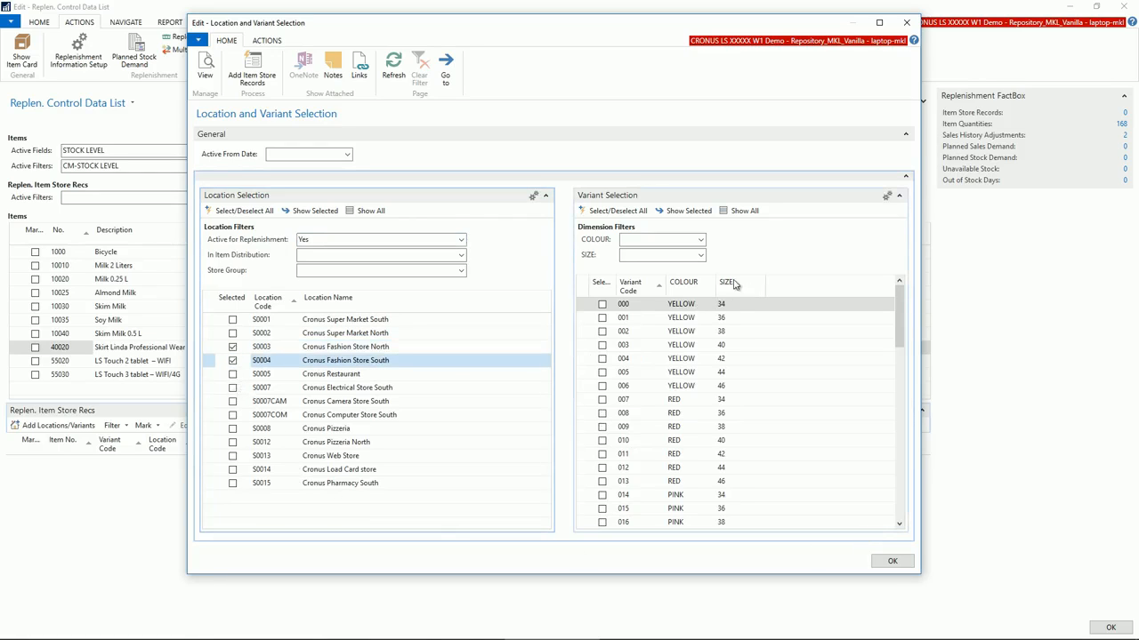
- Filter the skirt's variants by the colour BLACK and select all of them
click(700, 242)
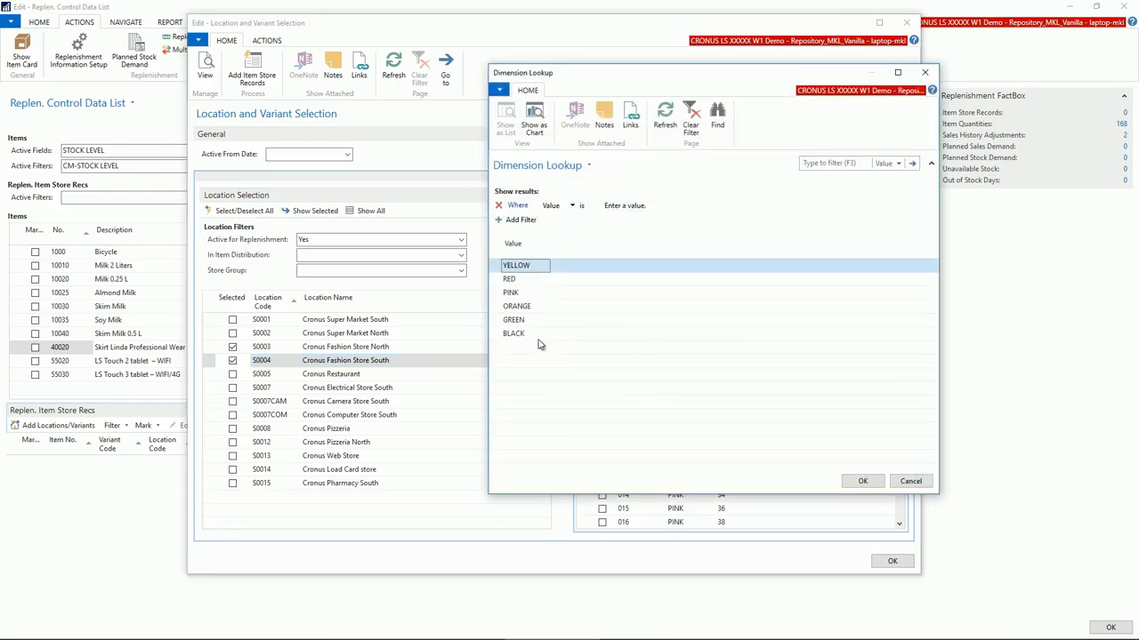
click(518, 334)
click(862, 481)
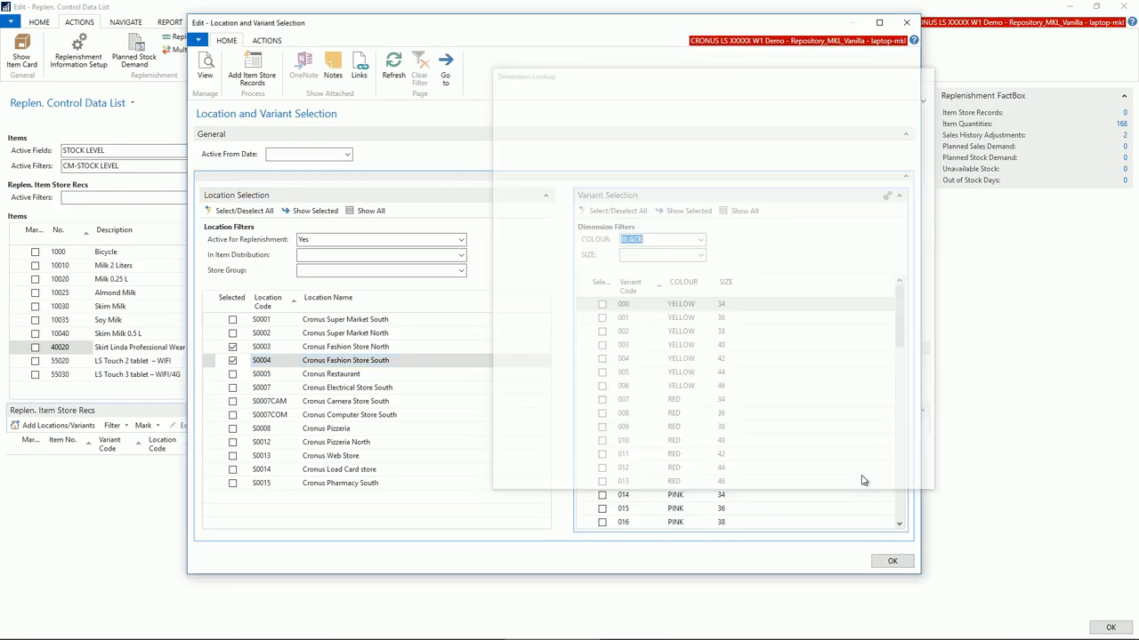
click(647, 259)
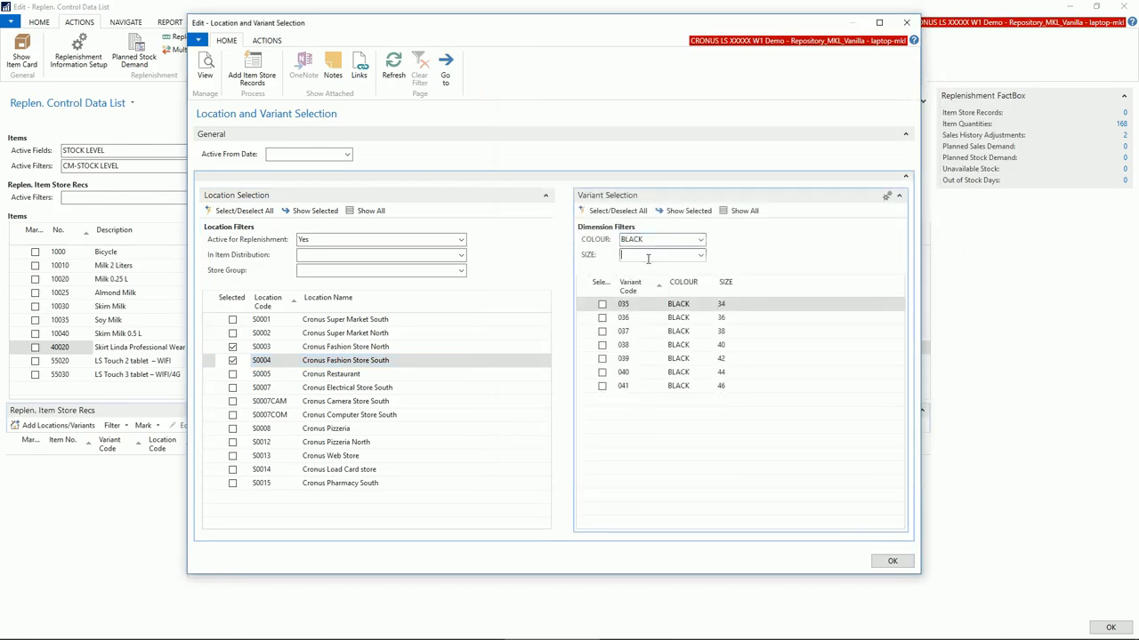
click(610, 213)
- Filter the skirt's variants by the colour RED, select all of them, and show all variants again to review the selection
click(701, 242)
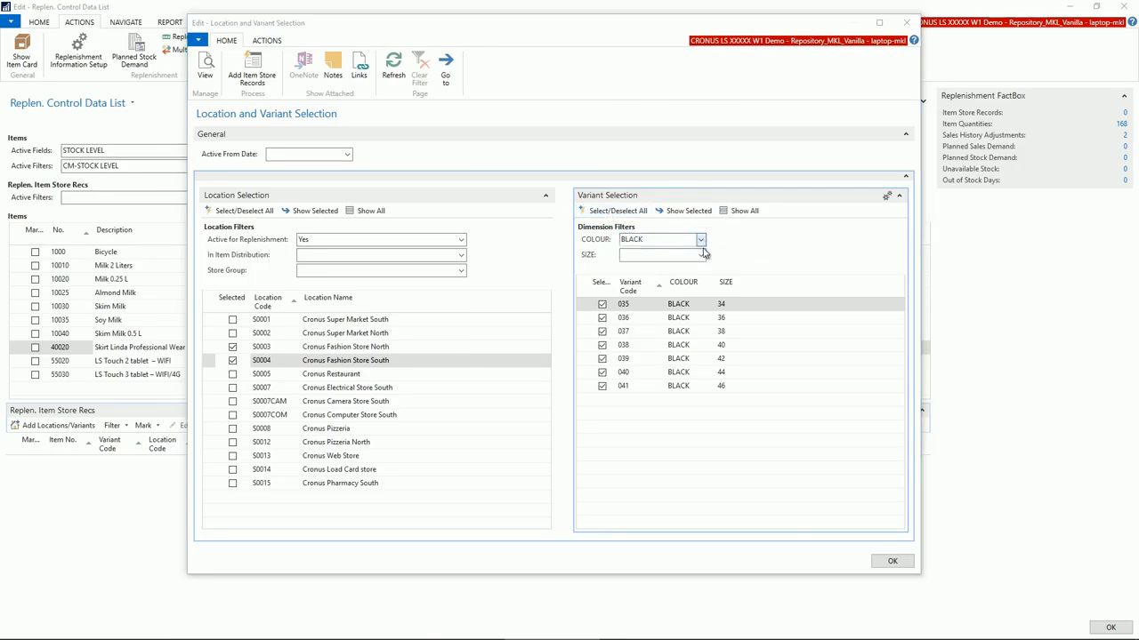
click(519, 280)
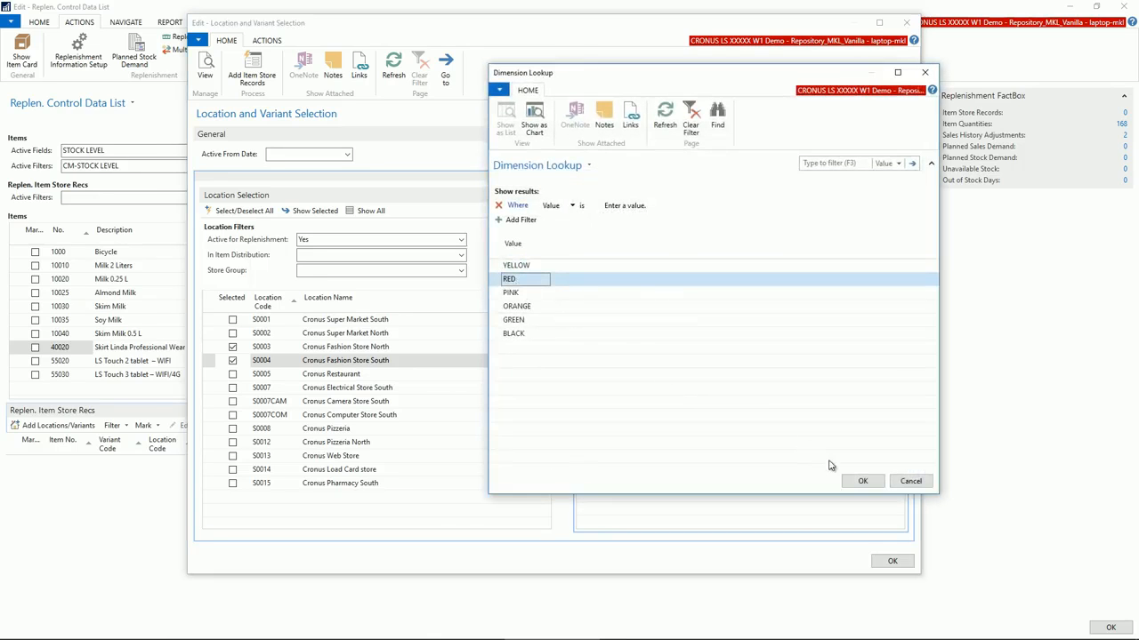
click(862, 480)
click(674, 255)
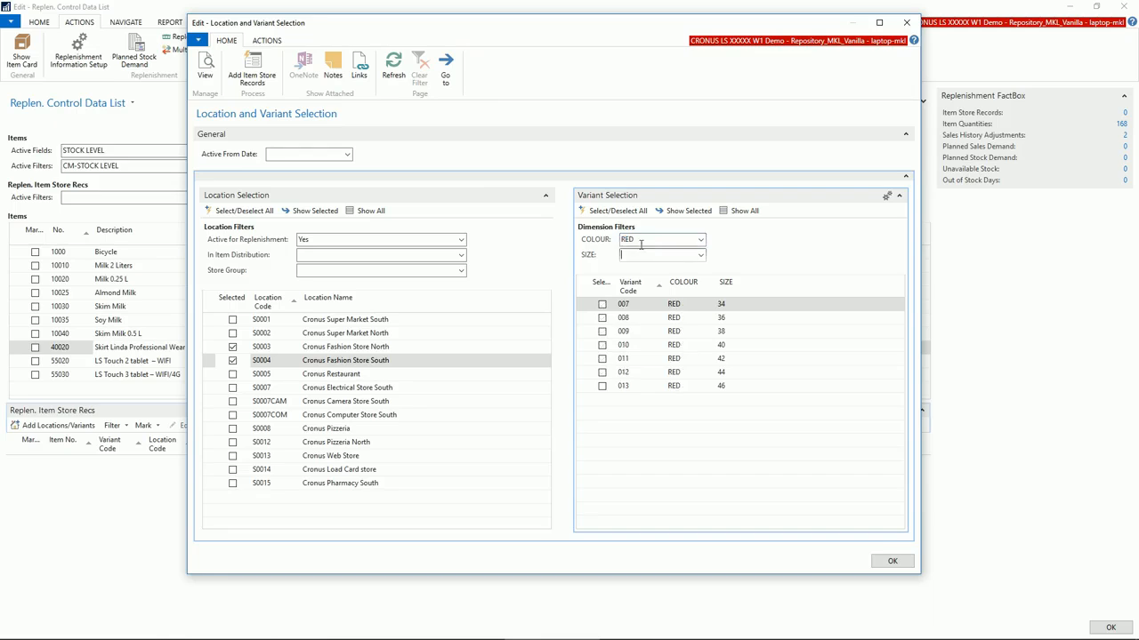
click(617, 212)
click(740, 211)
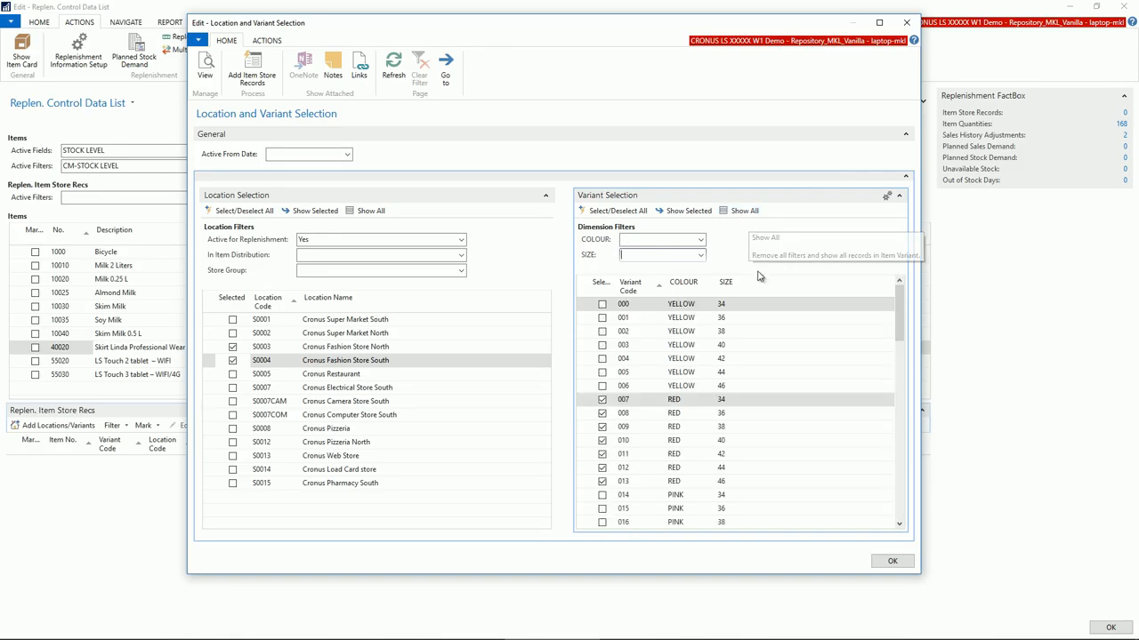
scroll(658, 340, down, 9)
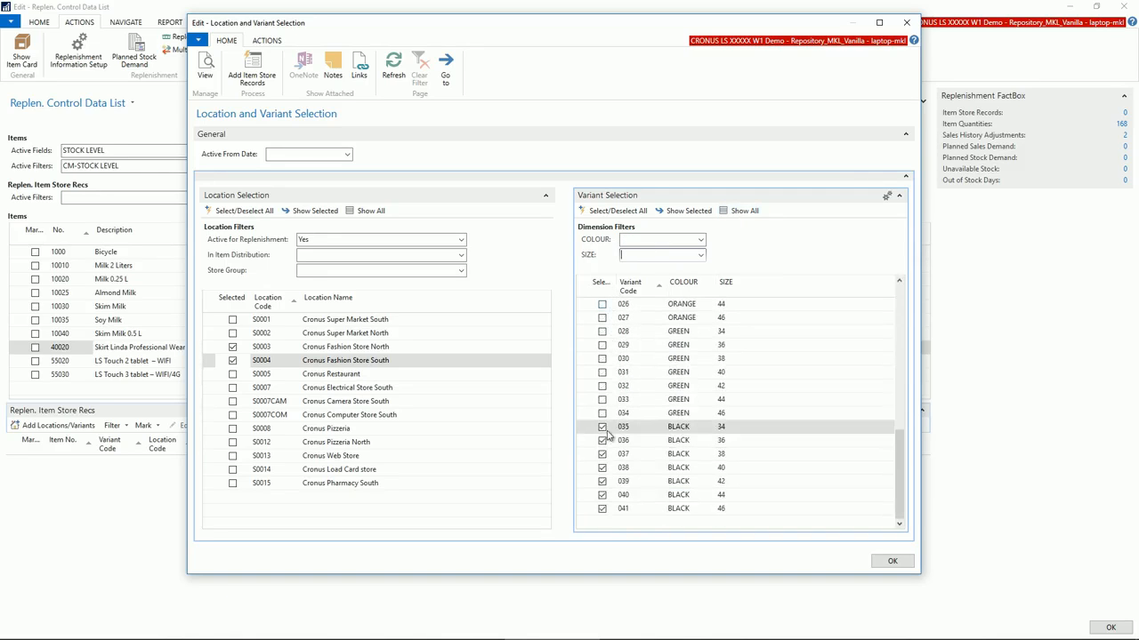
scroll(646, 423, up, 9)
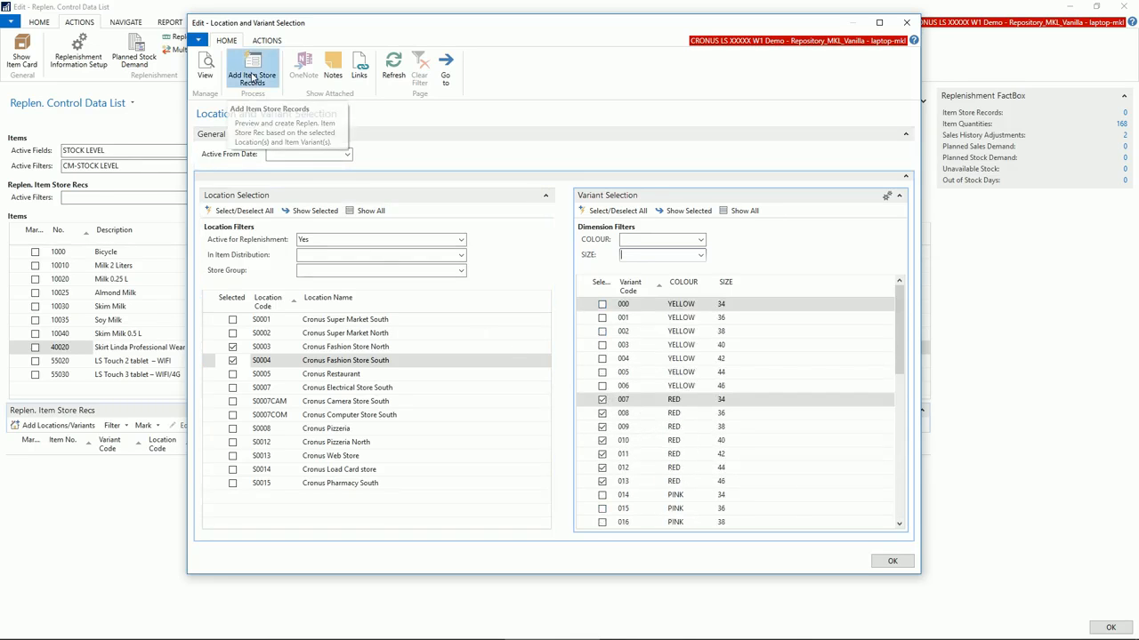
- Preview the item store records for the selected stores and skirt variants, and sort them by SIZE in descending order
click(253, 78)
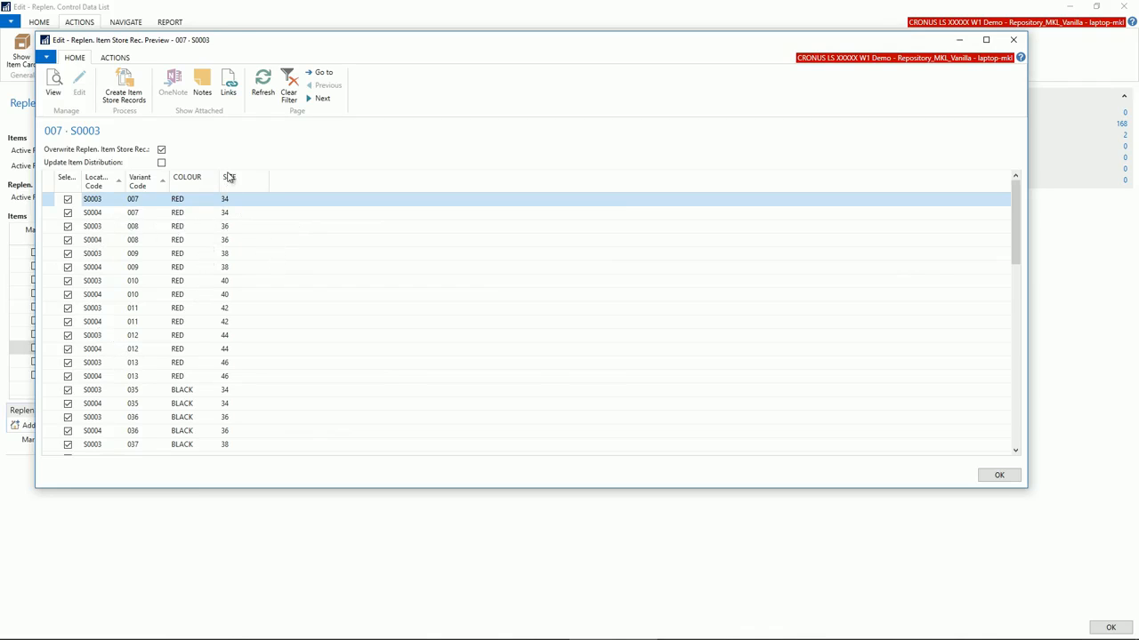
click(230, 178)
click(230, 178)
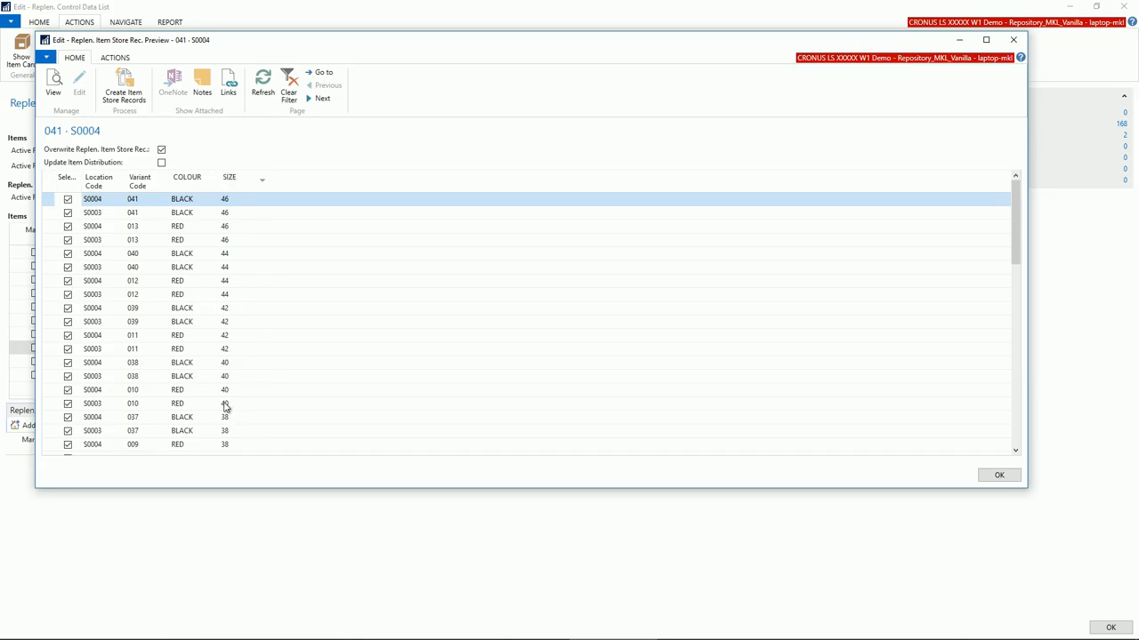
scroll(233, 302, down, 1)
scroll(239, 203, up, 1)
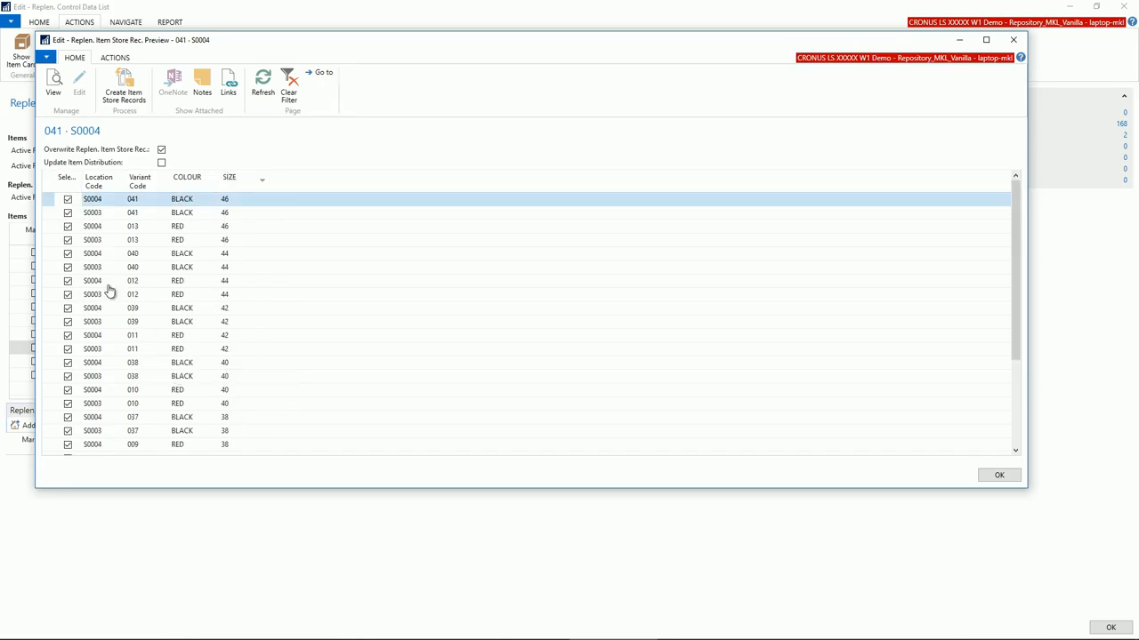
- Exclude the BLACK and RED size 46 variants and the RED size 44 variant from the preview for both S0003 and S0004
click(67, 199)
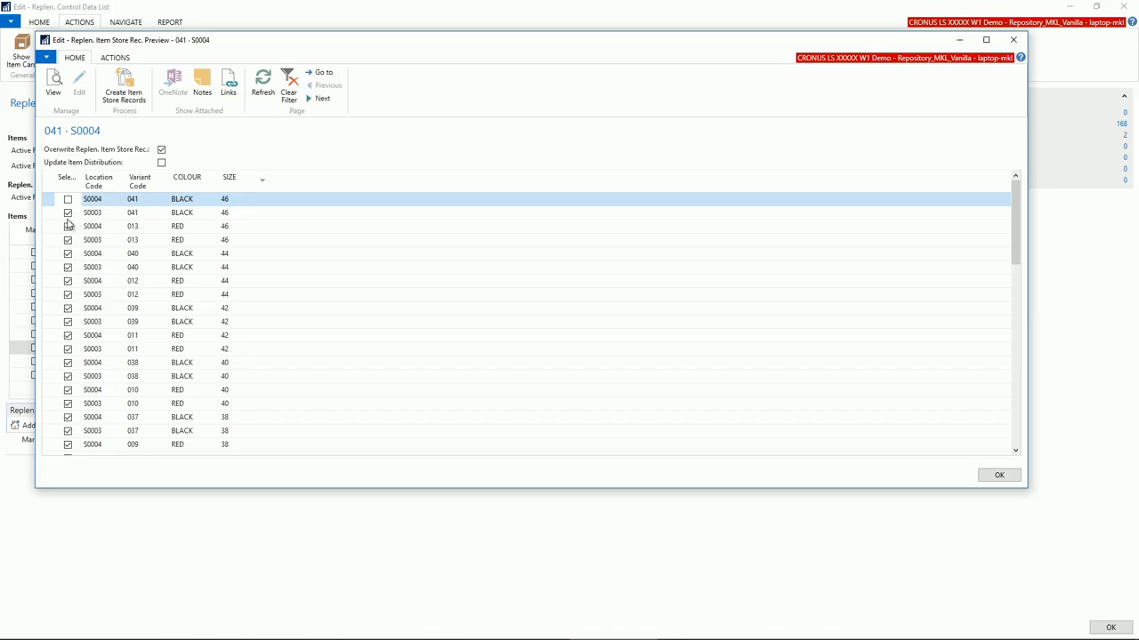
click(68, 214)
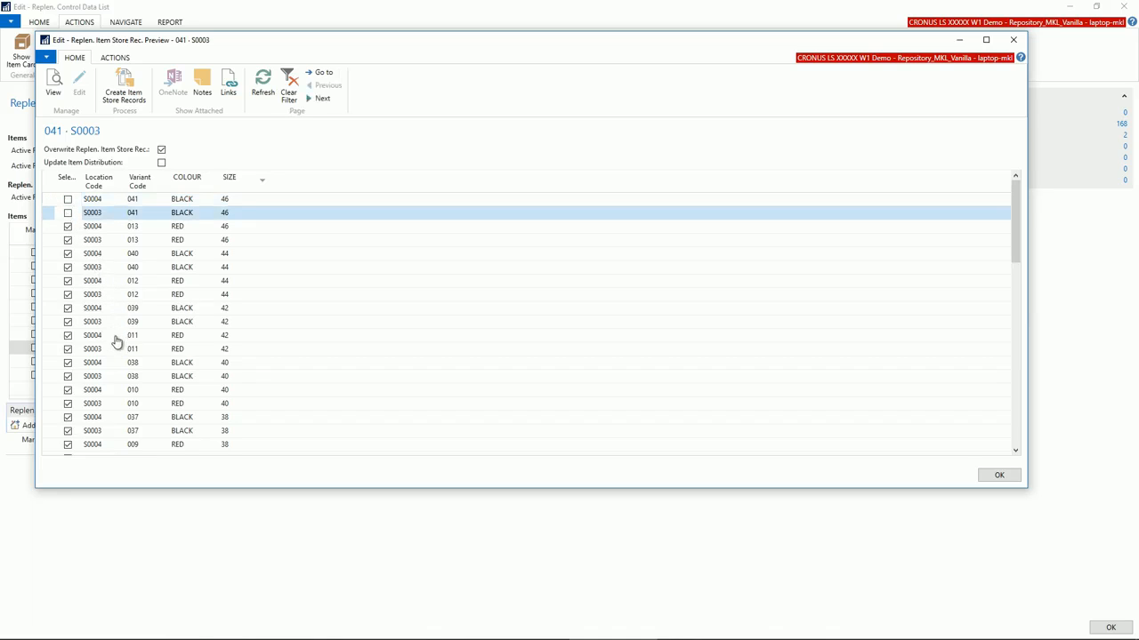
click(67, 227)
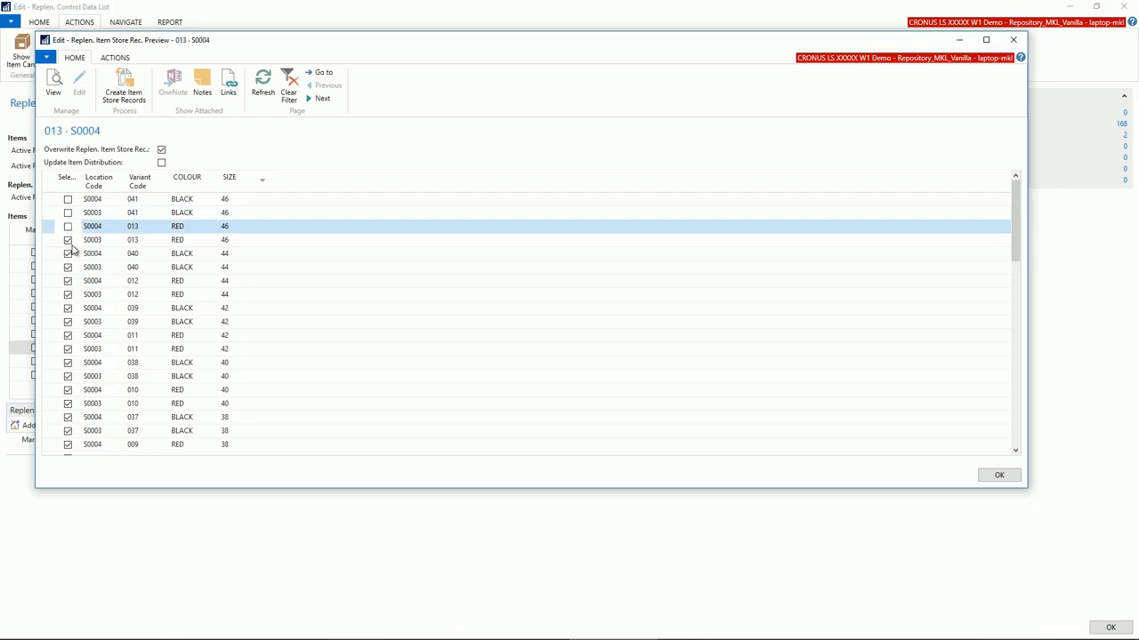
click(68, 240)
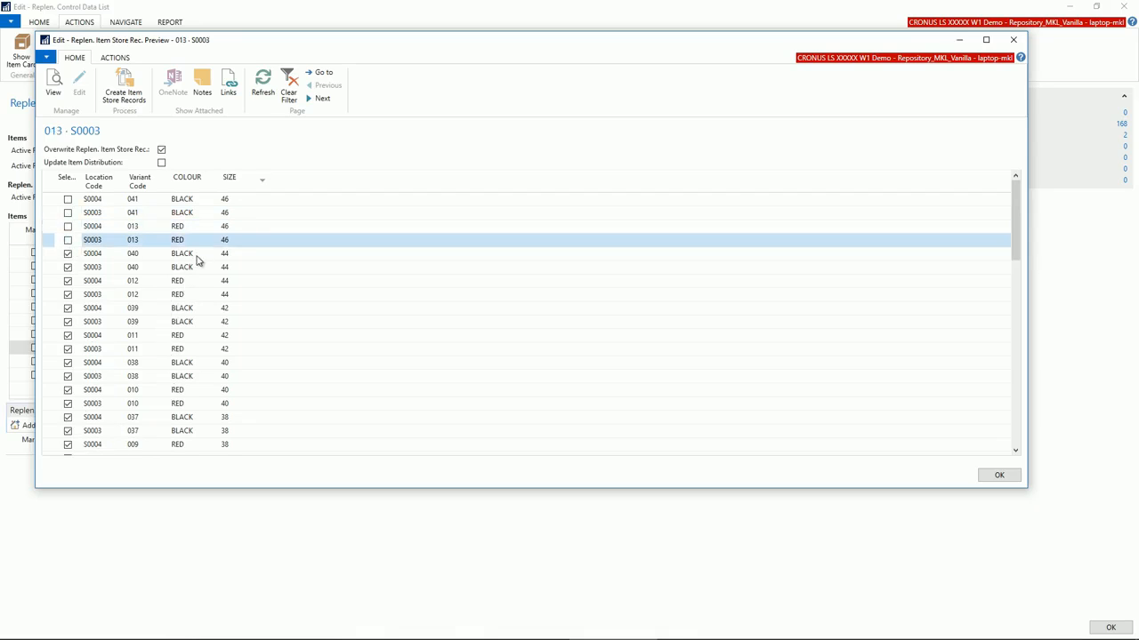
click(68, 281)
click(67, 295)
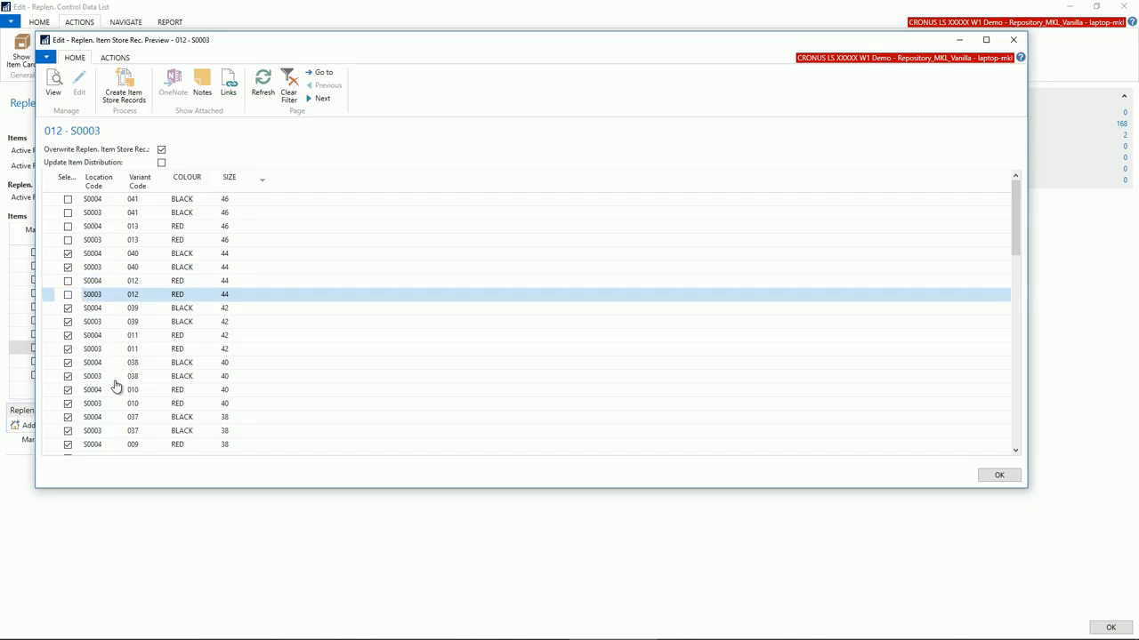
- Create the item store records for the variants still selected and close the preview
click(125, 96)
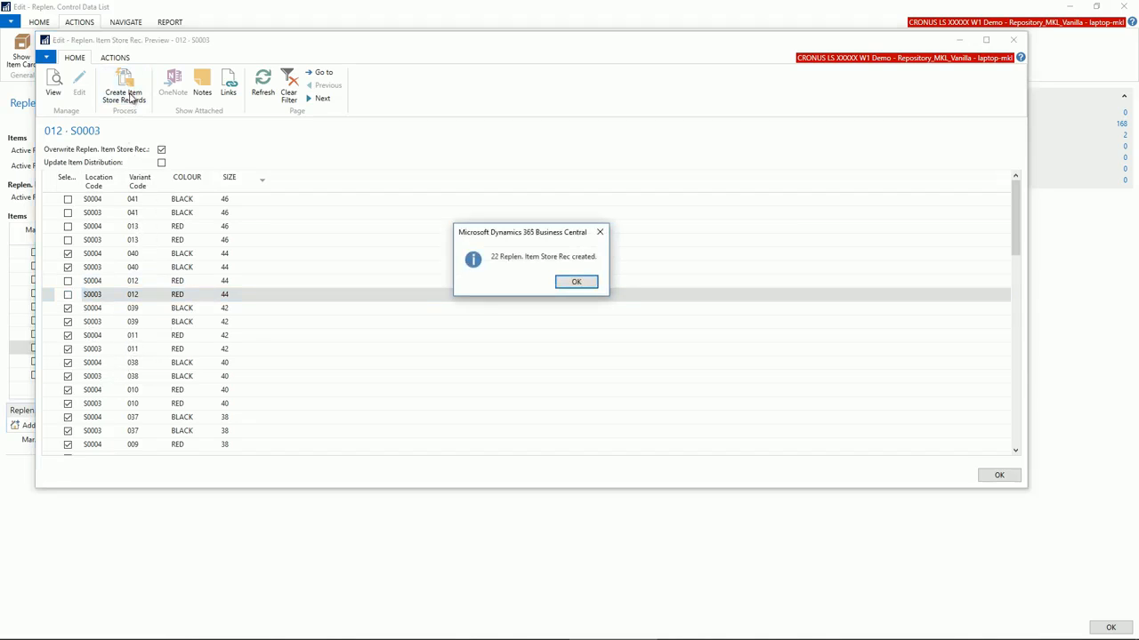
click(585, 282)
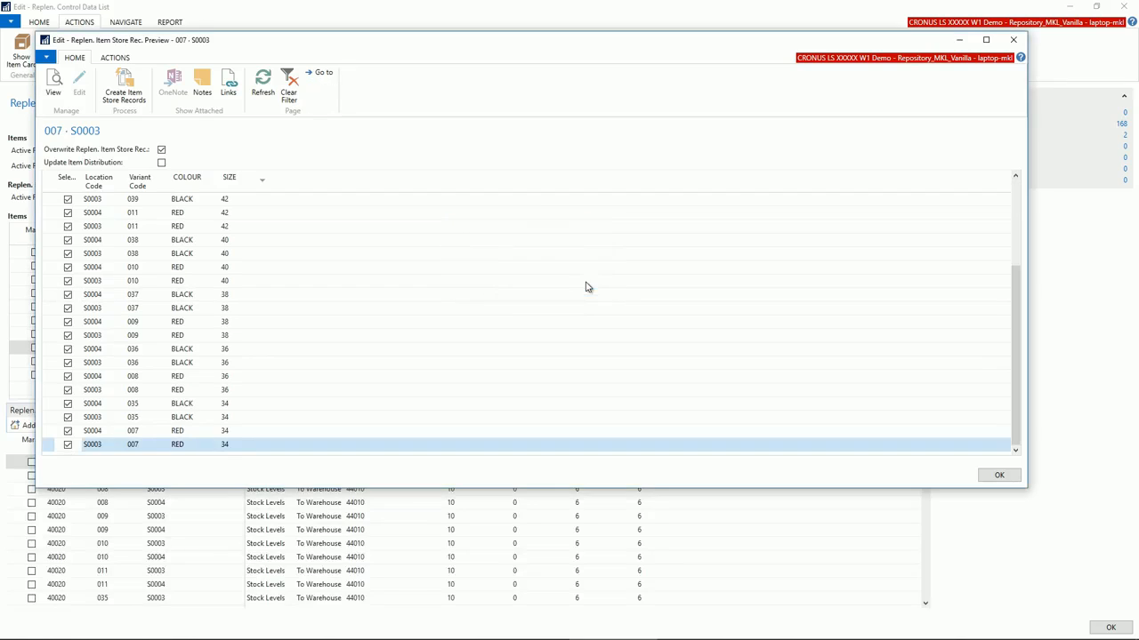
click(1012, 41)
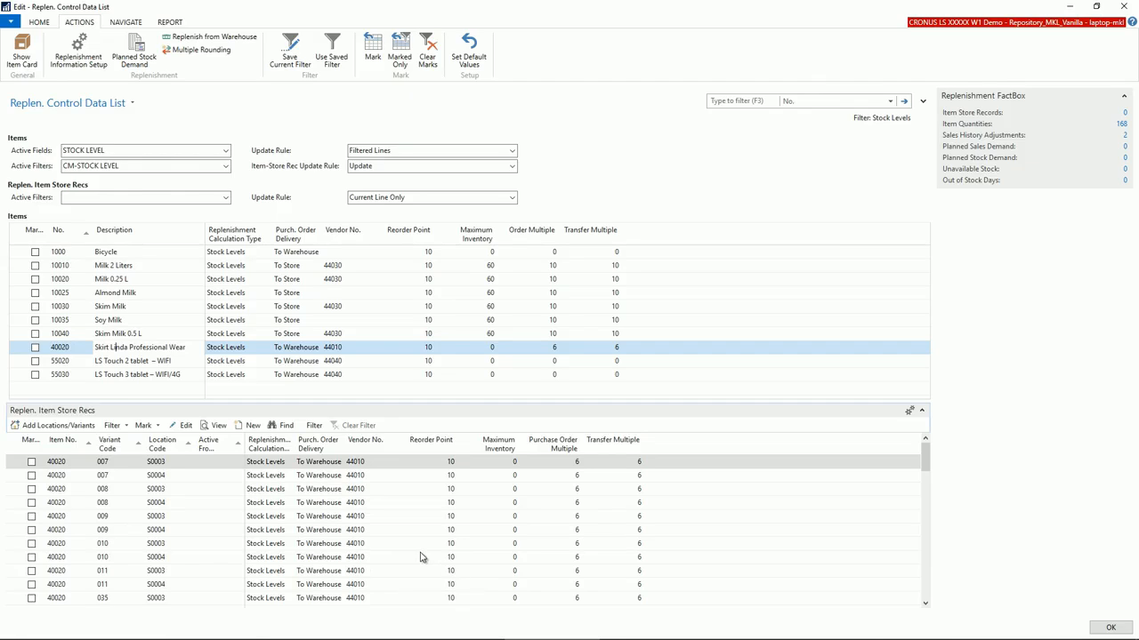
- Set the Replen. Item Store Recs update rule to Marked Lines and mark the records of variants 007 to 009 for both stores
click(514, 201)
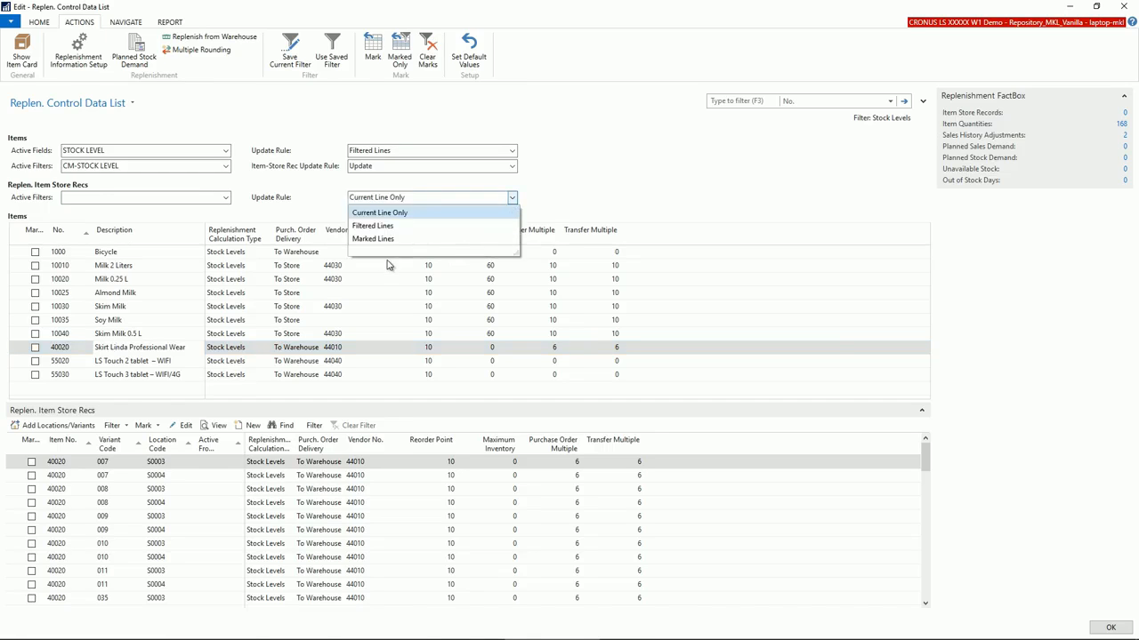
click(372, 238)
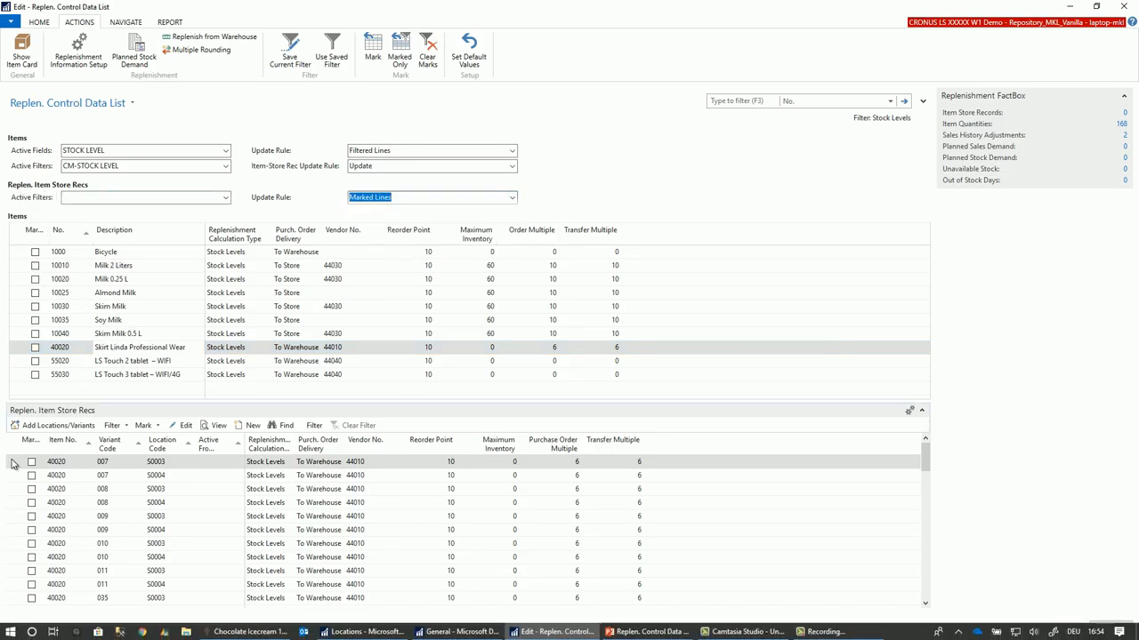
drag(14, 463, 17, 531)
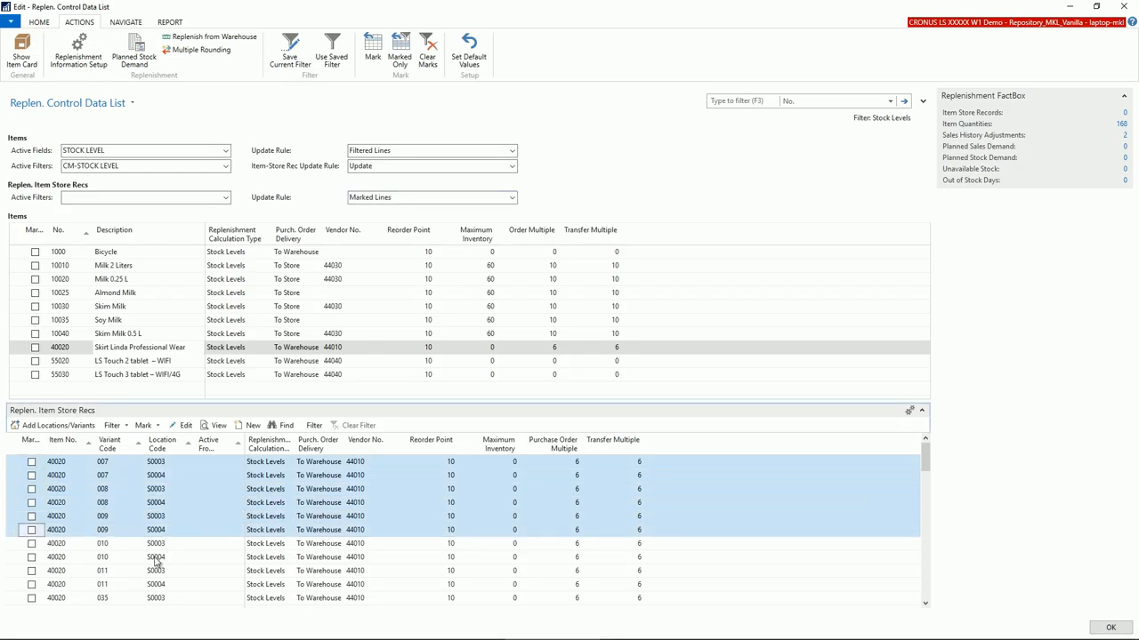
click(142, 425)
click(158, 437)
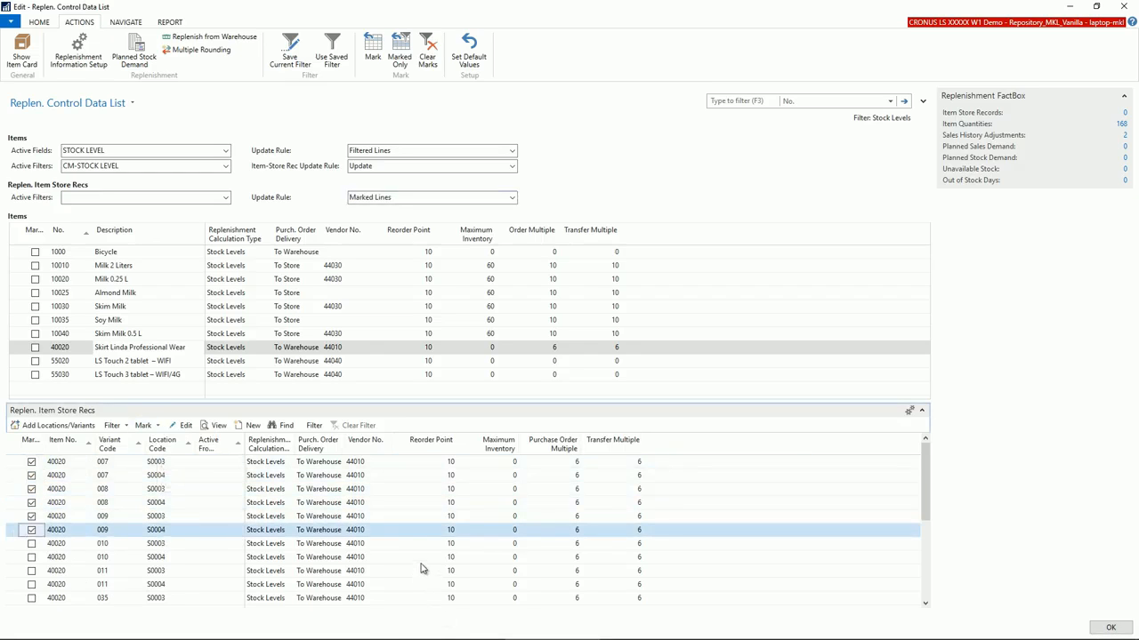
- Set the Reorder Point to 15 on the marked item store records, entering it on variant 007 at S0003
click(441, 462)
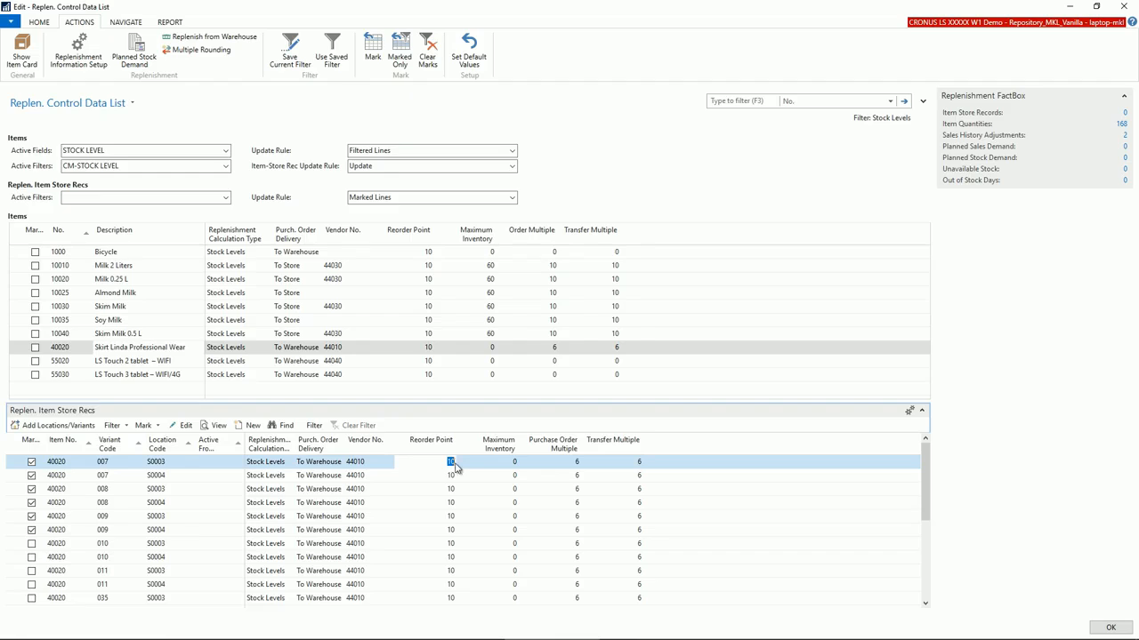
text(1)
key(Return)
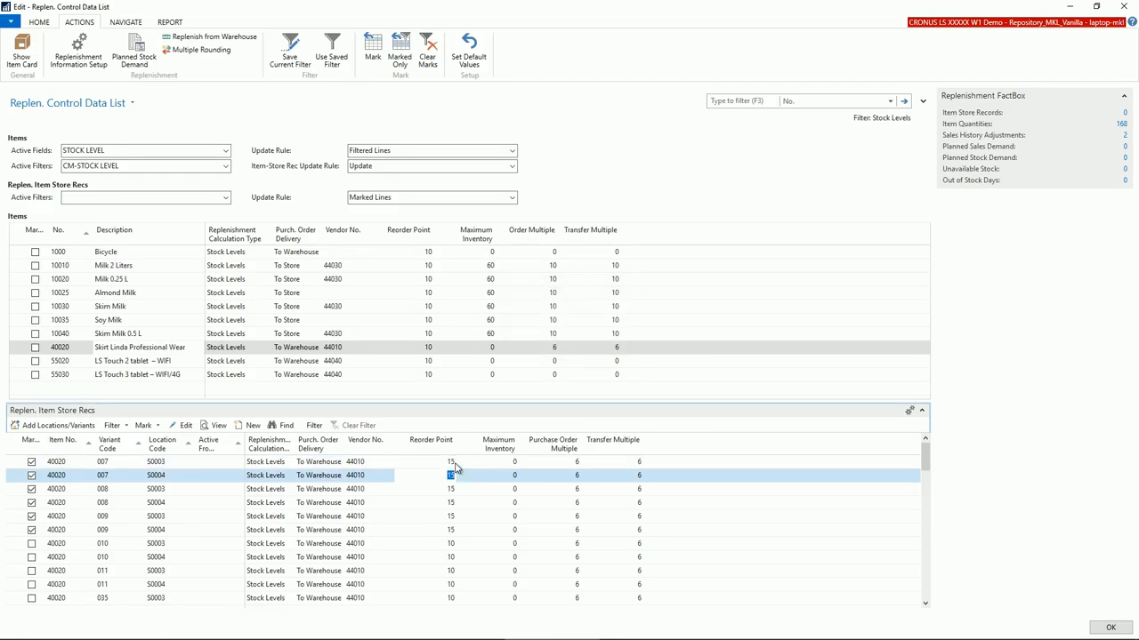